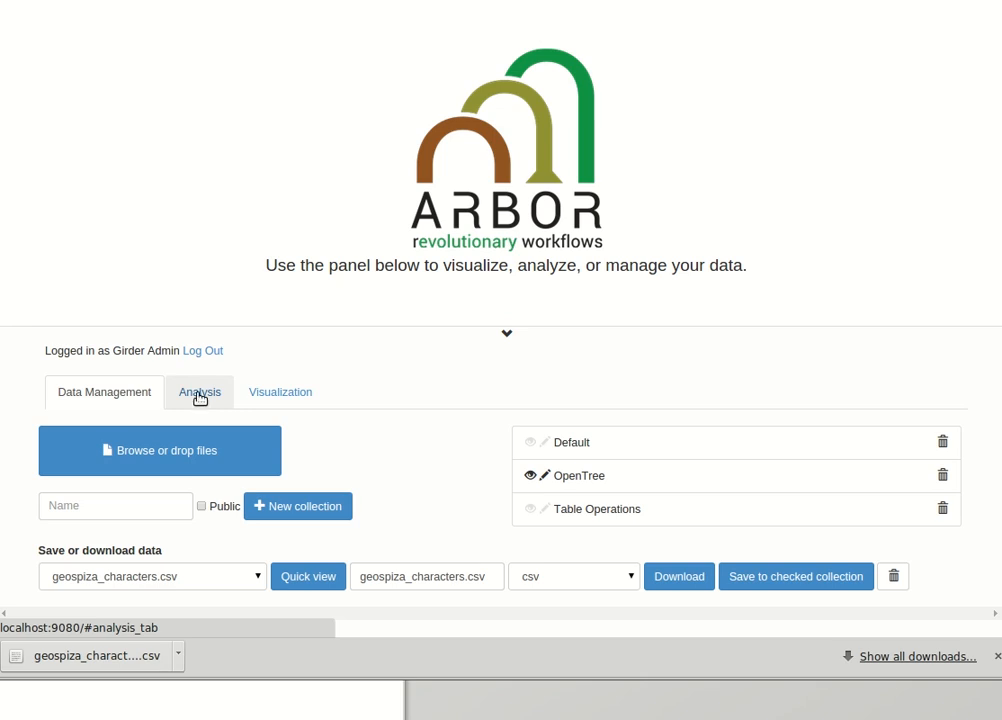
- Create a new workflow named "Tree and Matrix Match Workflow"
left_click(200, 396)
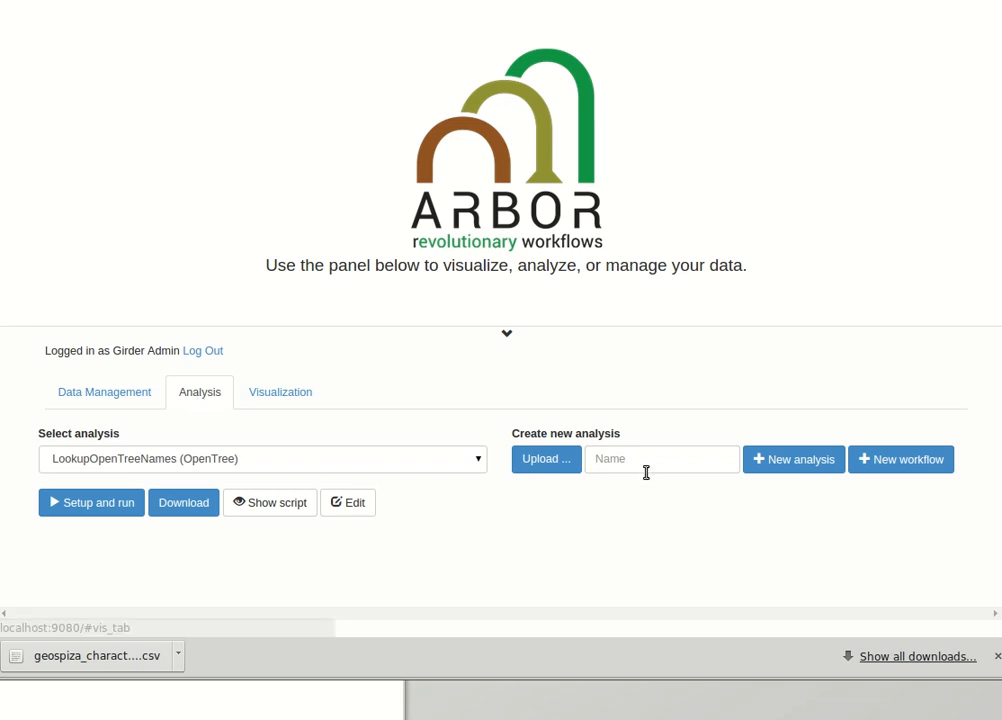
left_click(123, 395)
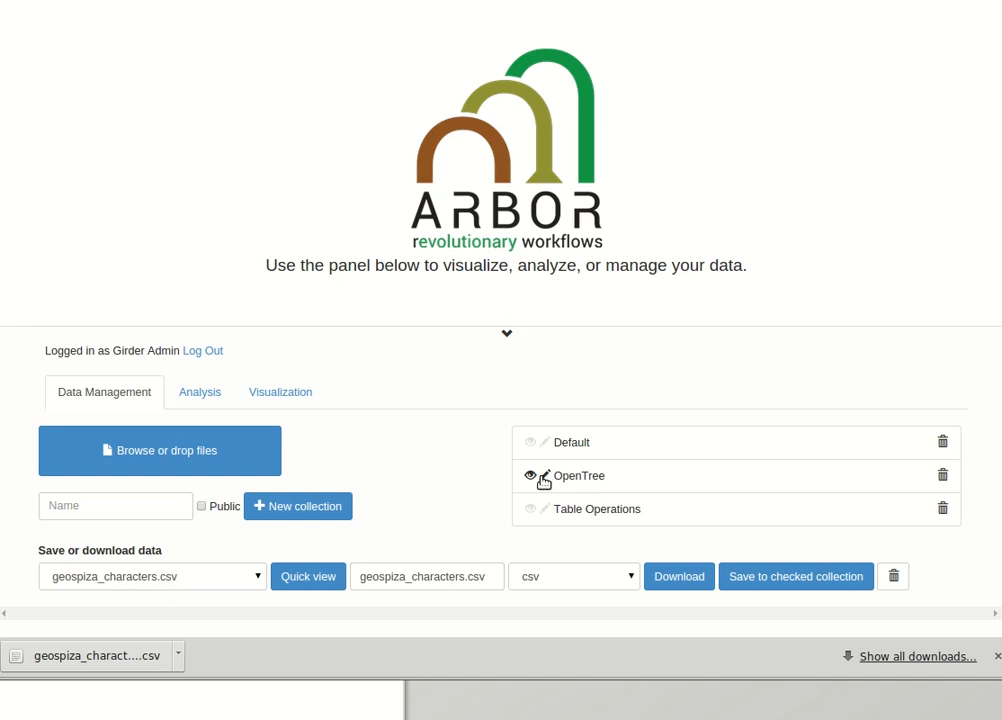
left_click(212, 395)
left_click(598, 458)
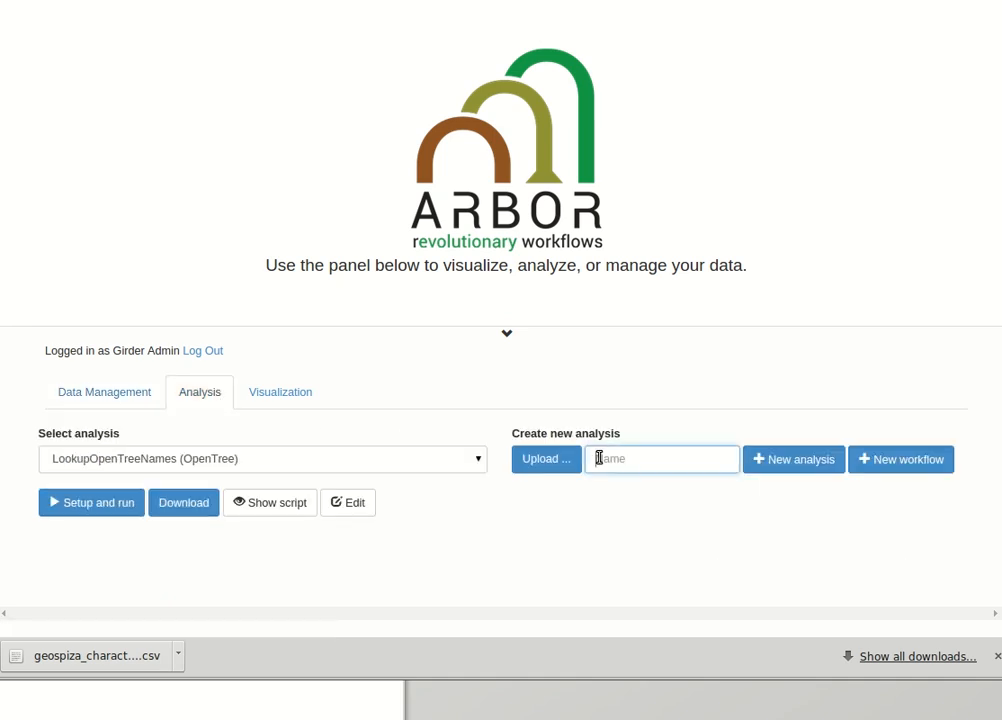
type("Tree and M")
type("atrix MAtc")
key("BackSpace")
key("BackSpace")
key("BackSpace")
type("atch Workflow")
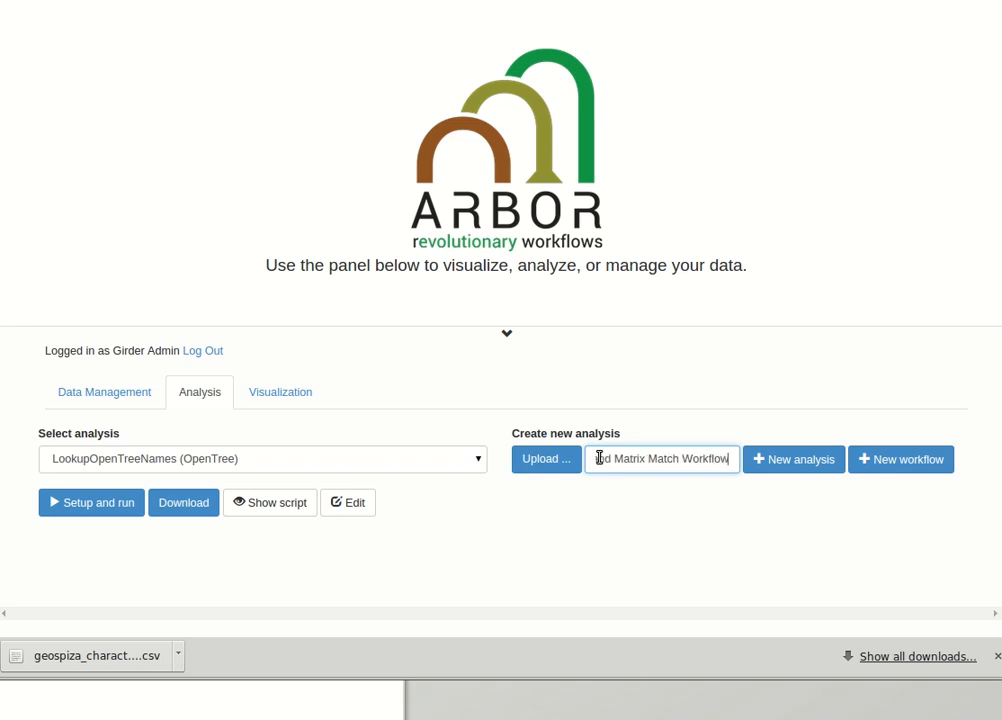
left_click(887, 458)
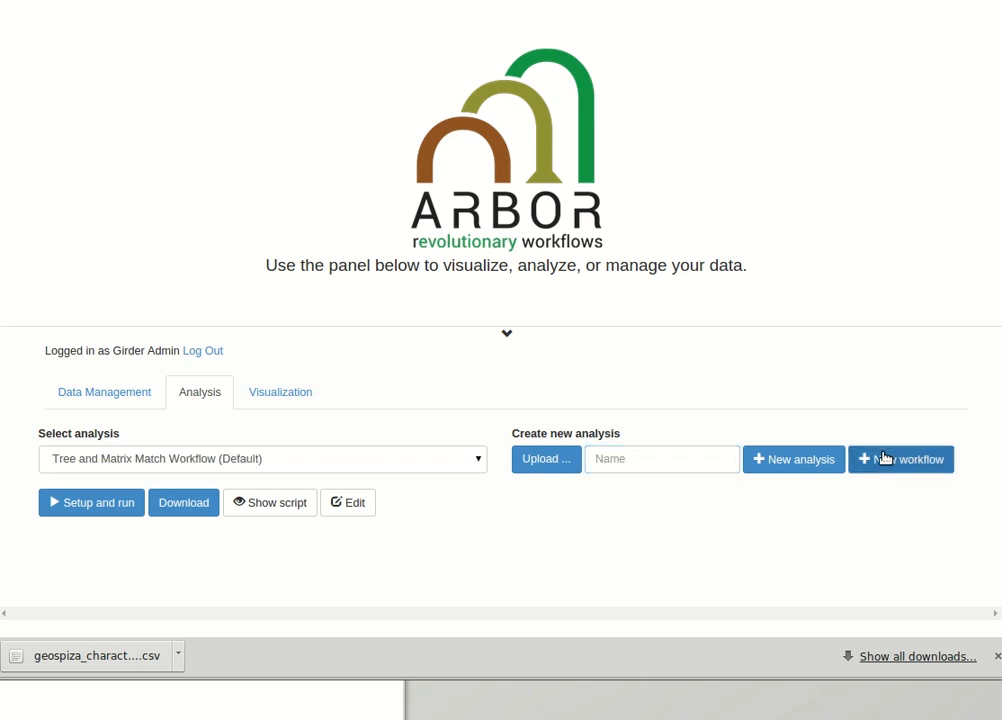
- Open the new workflow for editing and add the Geiger Tree and Data Match (OpenTree) analysis to it
left_click(256, 503)
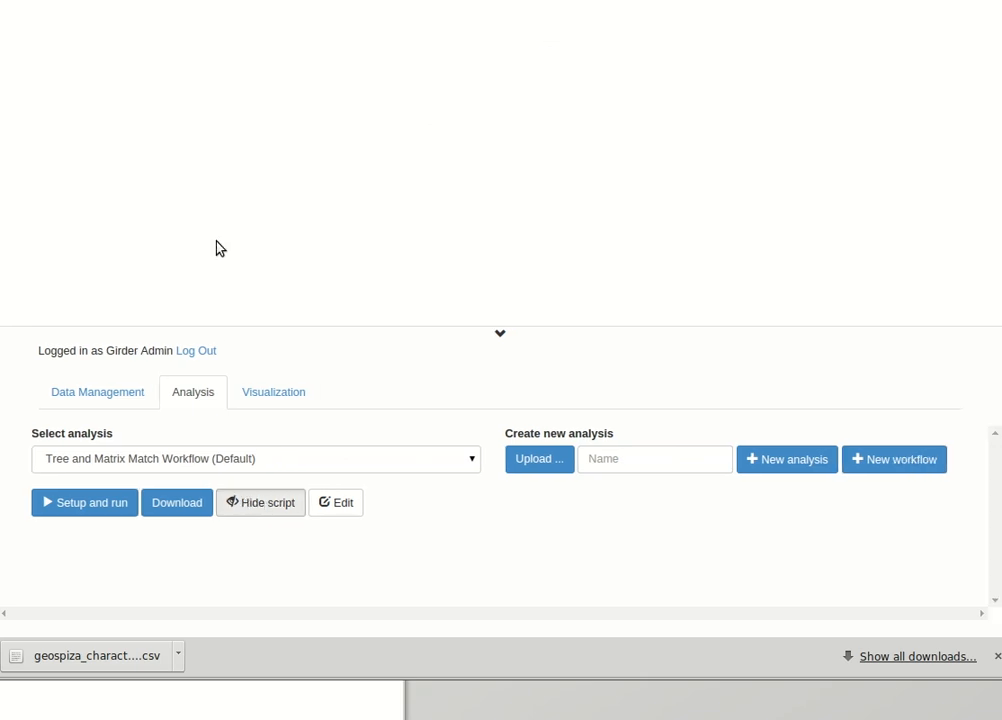
left_click(349, 504)
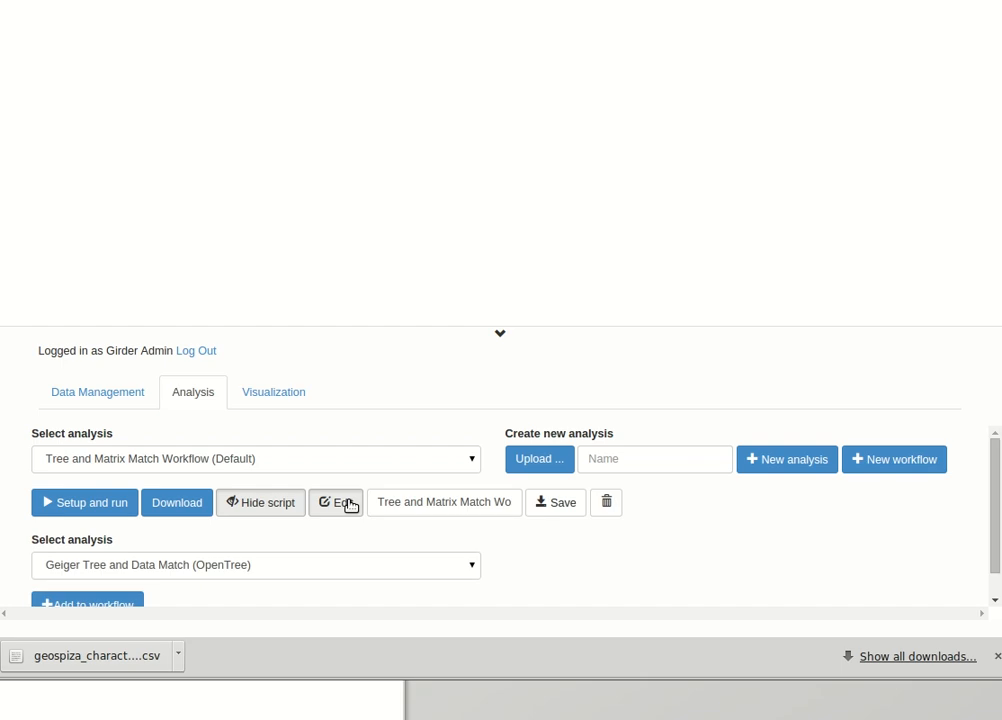
scroll(709, 532, "down", 1)
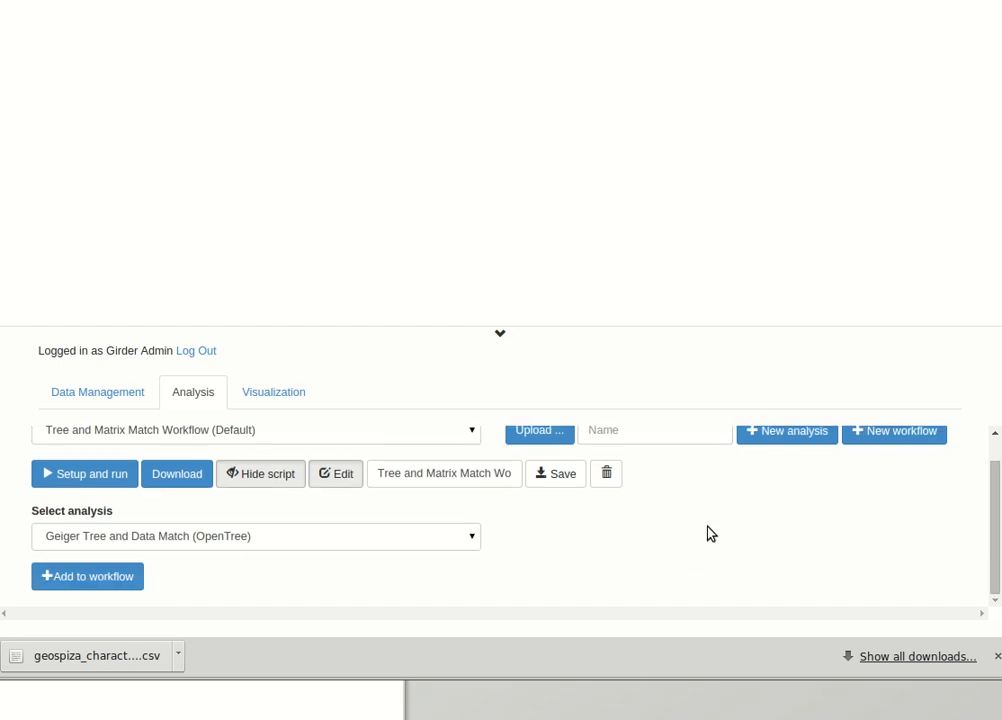
left_click(300, 539)
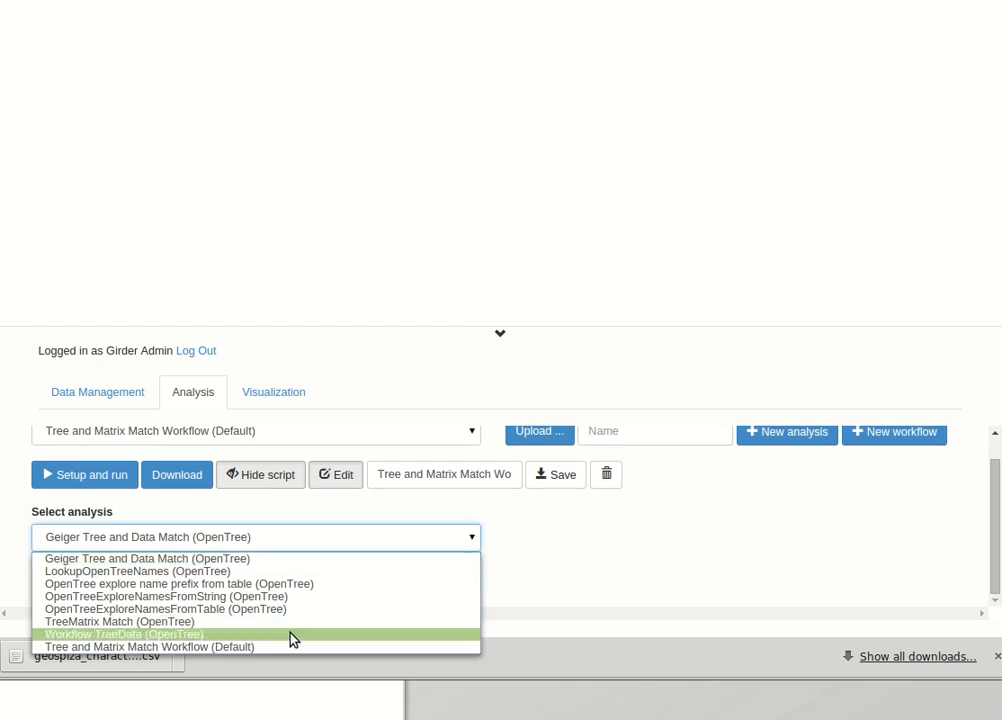
left_click(238, 559)
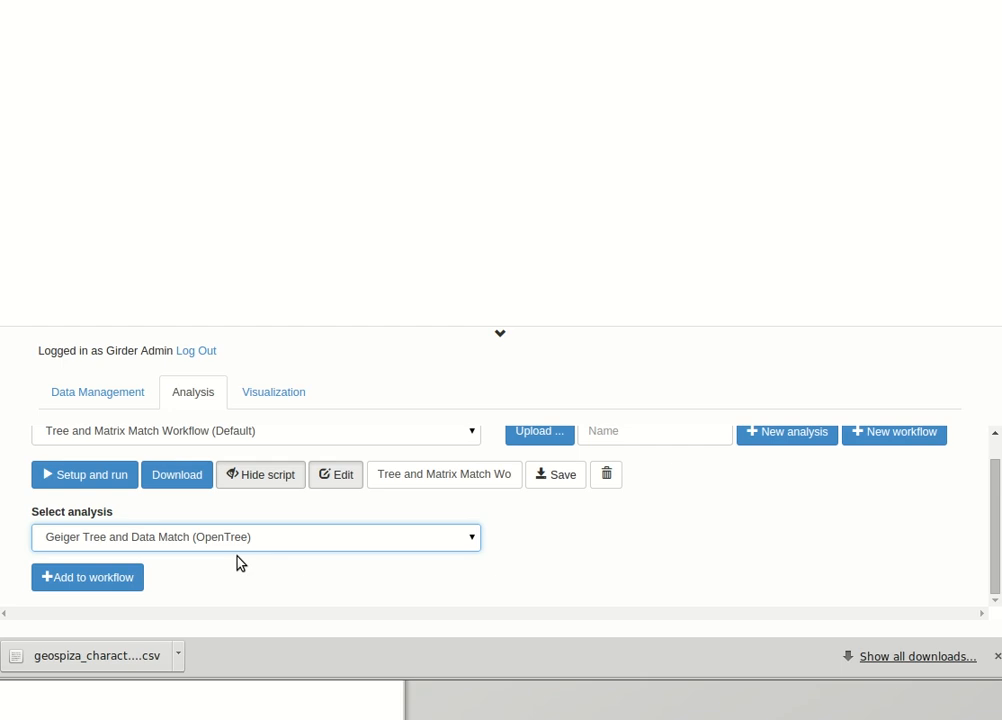
left_click(120, 581)
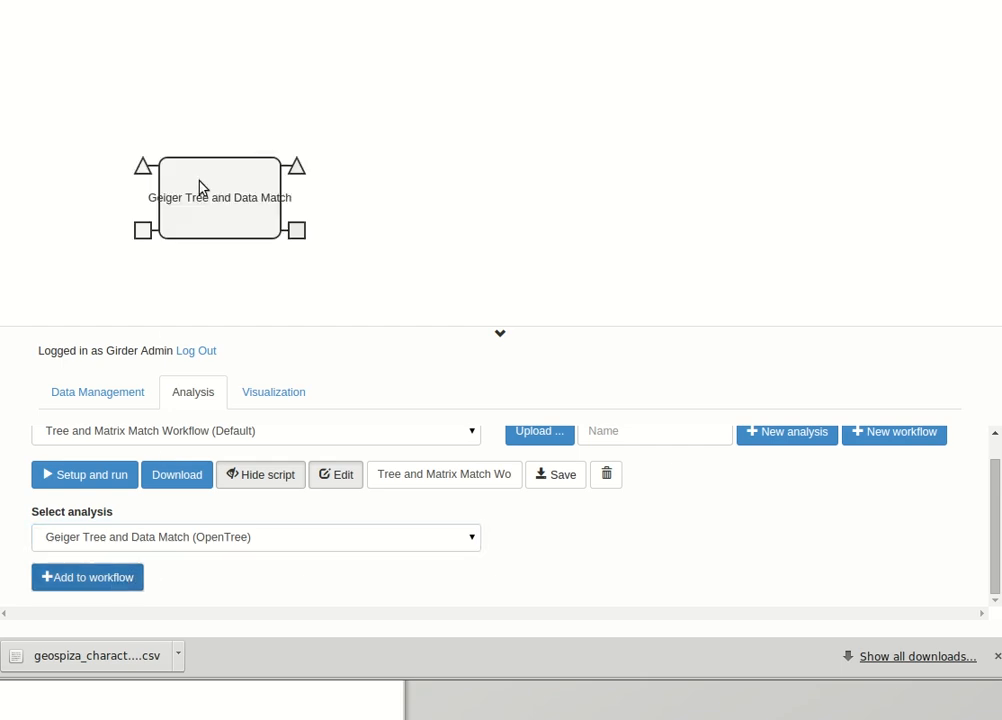
- Reposition the Geiger Tree and Data Match block up and to the right, and attach tree and matrix input blocks on its left
left_click_drag(222, 188, 332, 125)
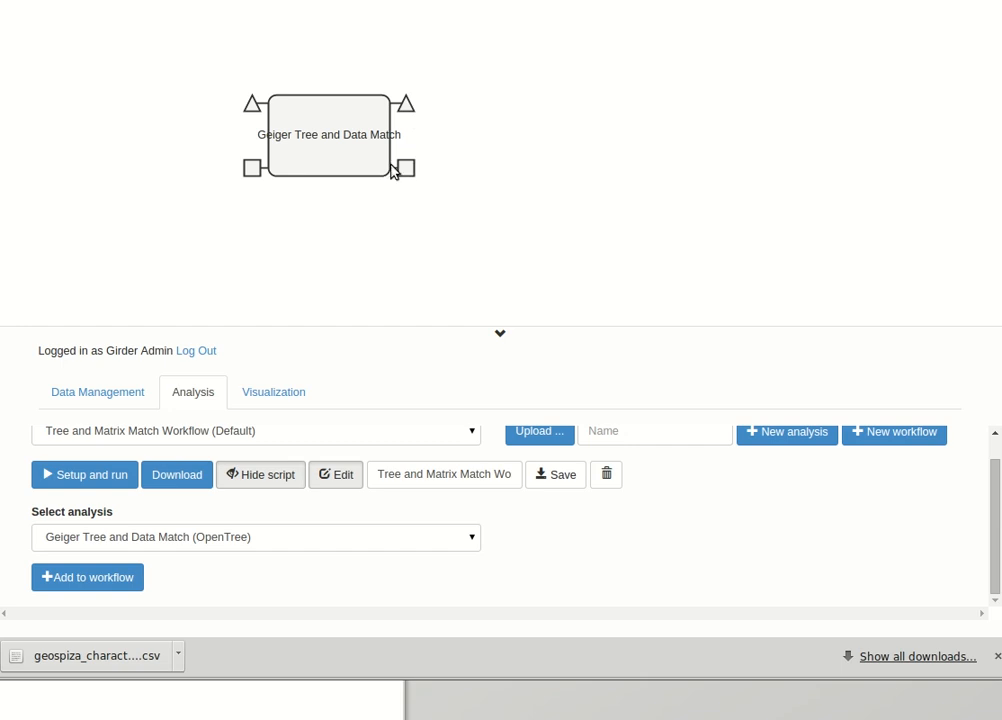
left_click_drag(255, 110, 109, 78)
left_click_drag(270, 174, 132, 215)
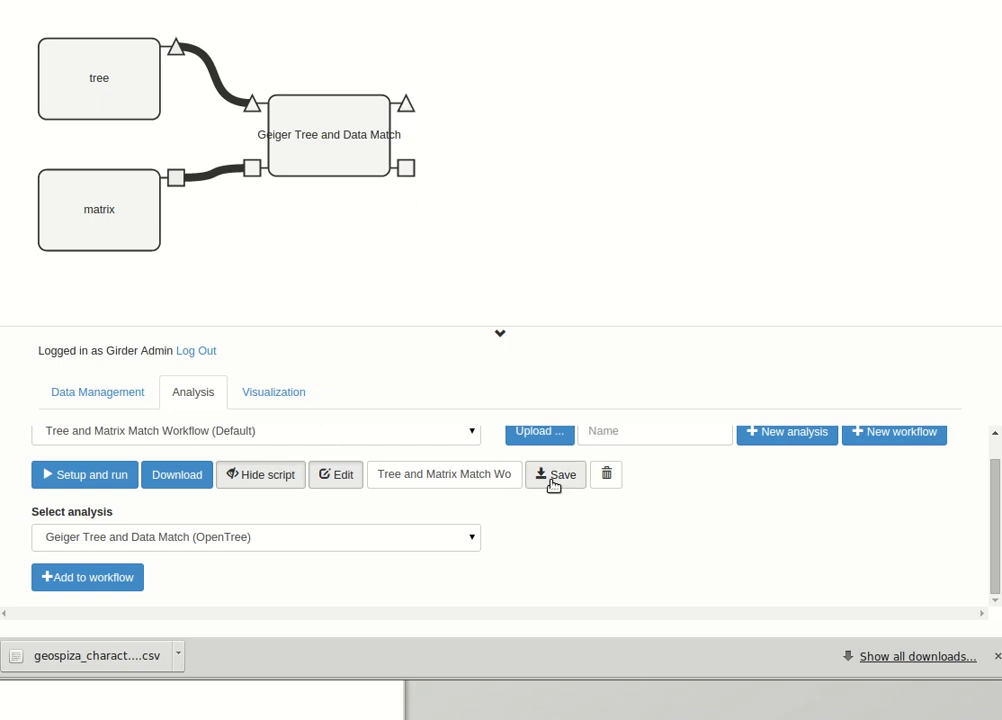
- Enable viewing of the Default collection and add its Render Tree with APE analysis to the right of the Geiger block
left_click(100, 394)
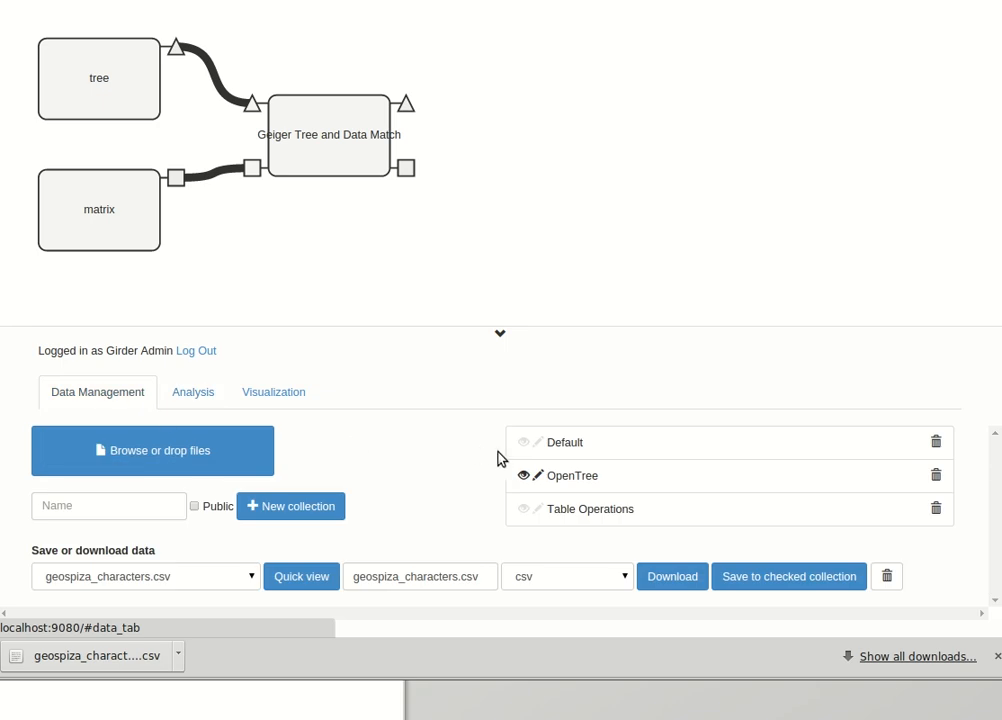
left_click(522, 443)
left_click(205, 396)
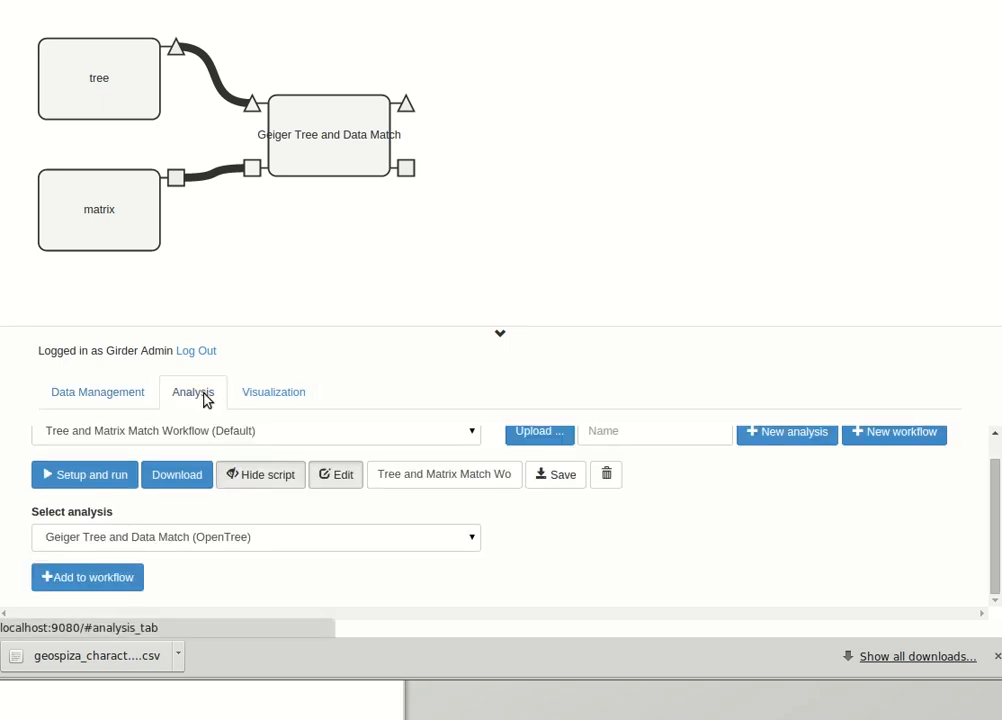
left_click(197, 545)
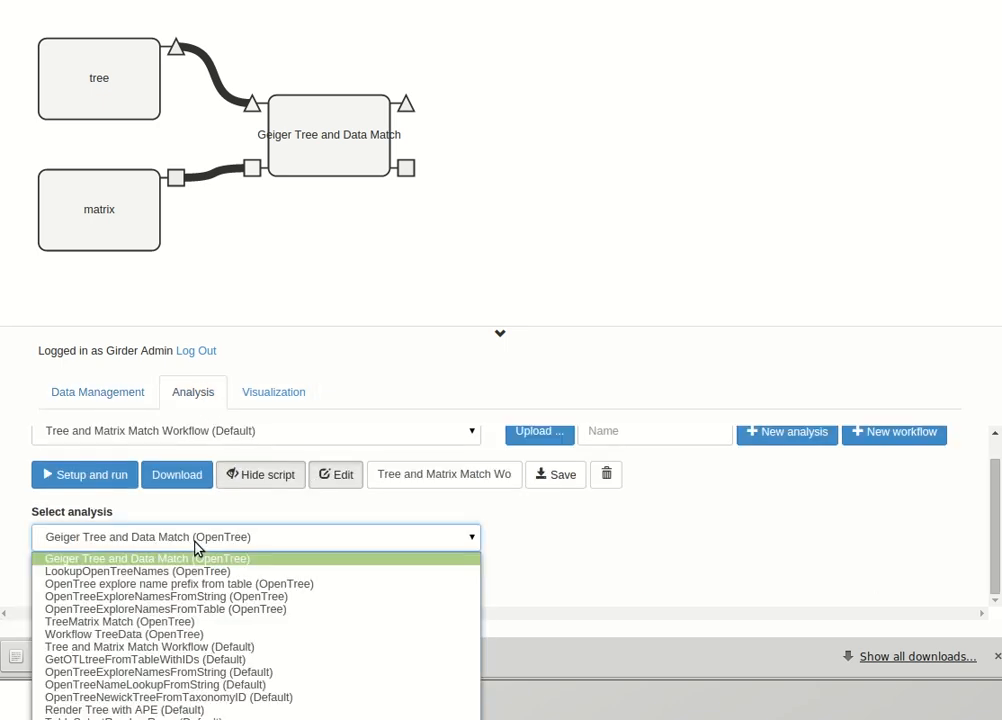
left_click(167, 712)
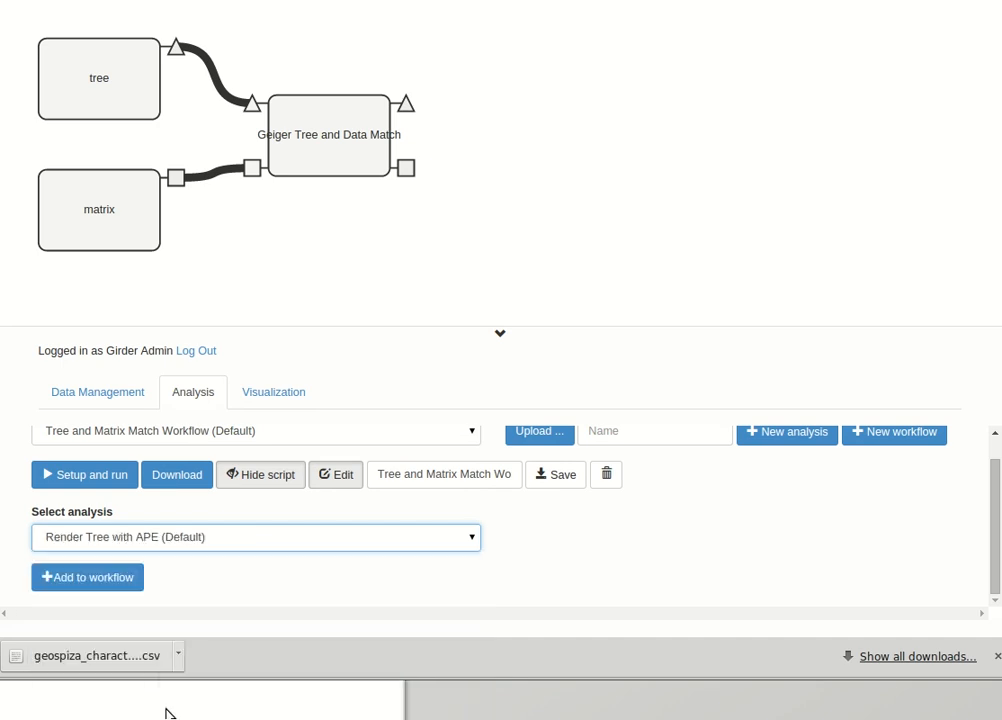
left_click(113, 581)
left_click_drag(226, 239, 603, 131)
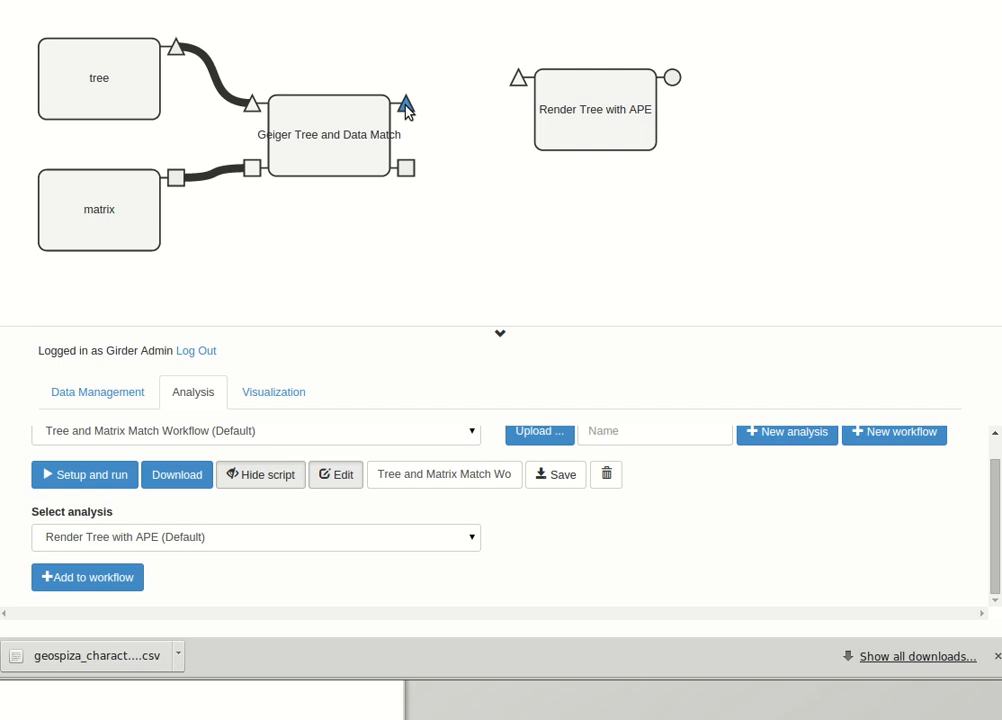
- Connect the Geiger block's tree output to Render Tree with APE and align the two blocks with each other
left_click_drag(406, 106, 521, 96)
left_click_drag(584, 123, 545, 125)
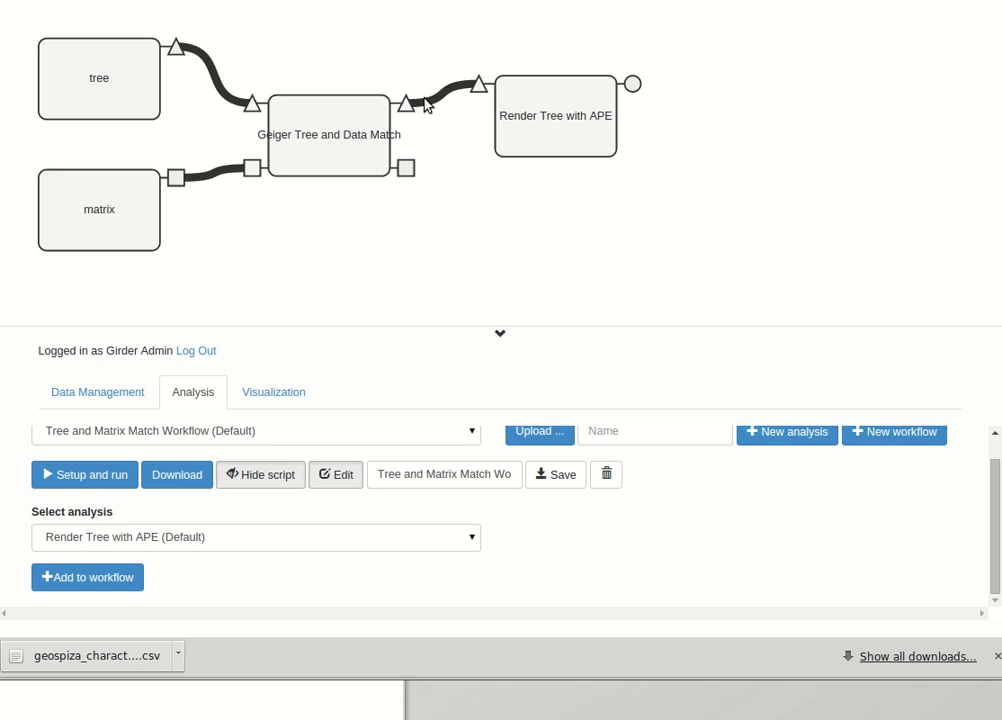
mouse_move(523, 112)
left_mouse_down()
mouse_move(526, 161)
mouse_move(526, 128)
left_mouse_up()
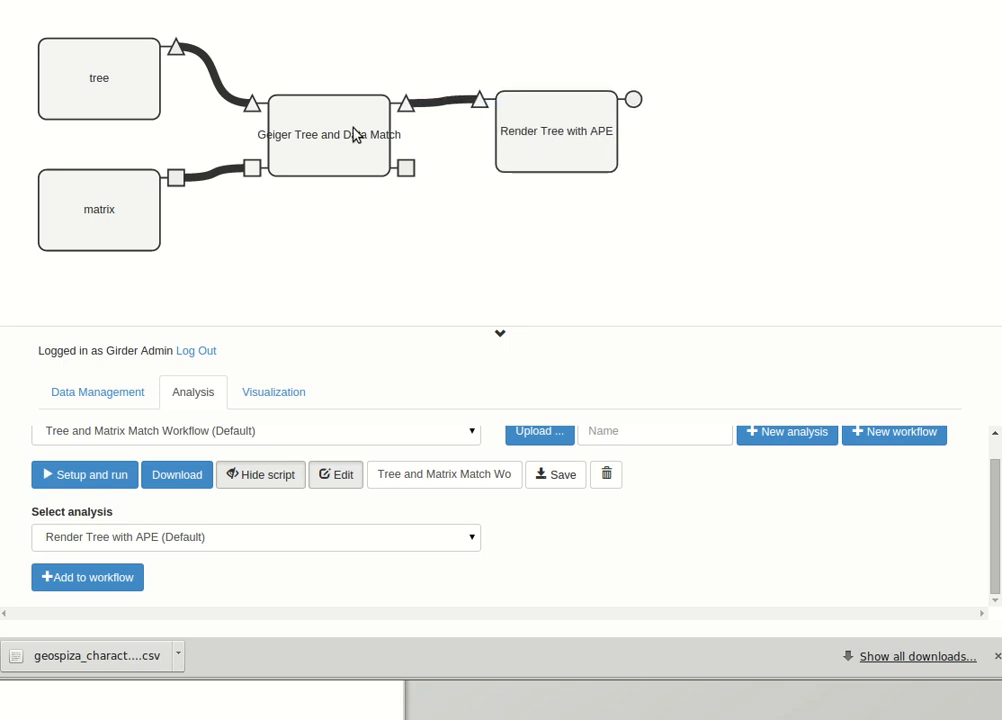
- Add an output block for the Render Tree with APE plot on its right, and move both blocks lower on the canvas
left_click(633, 100)
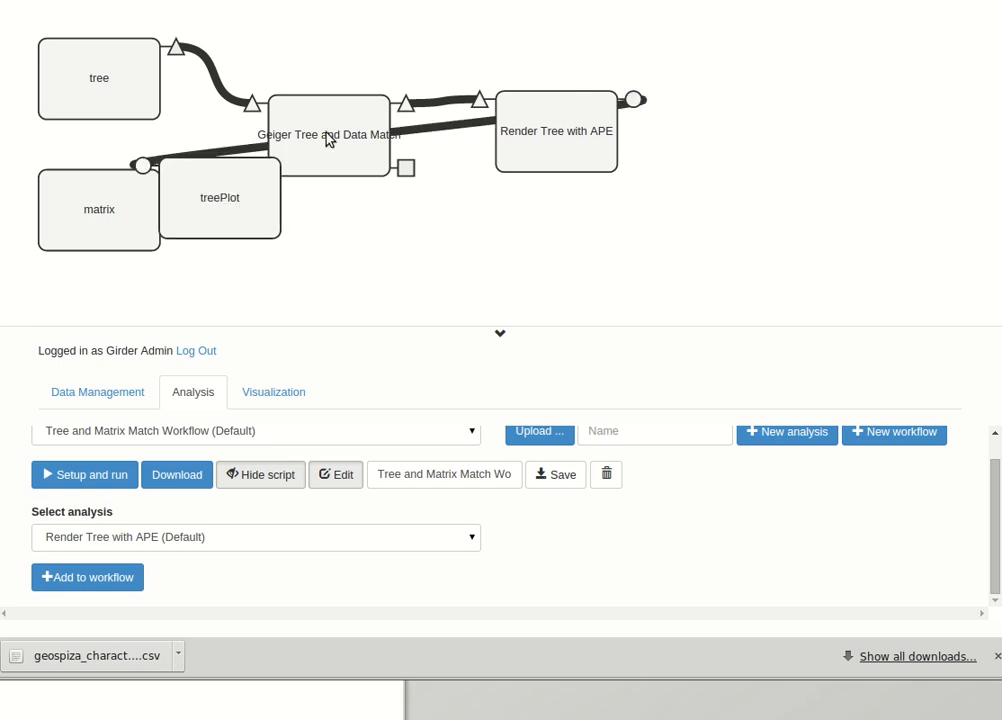
left_click_drag(248, 201, 868, 83)
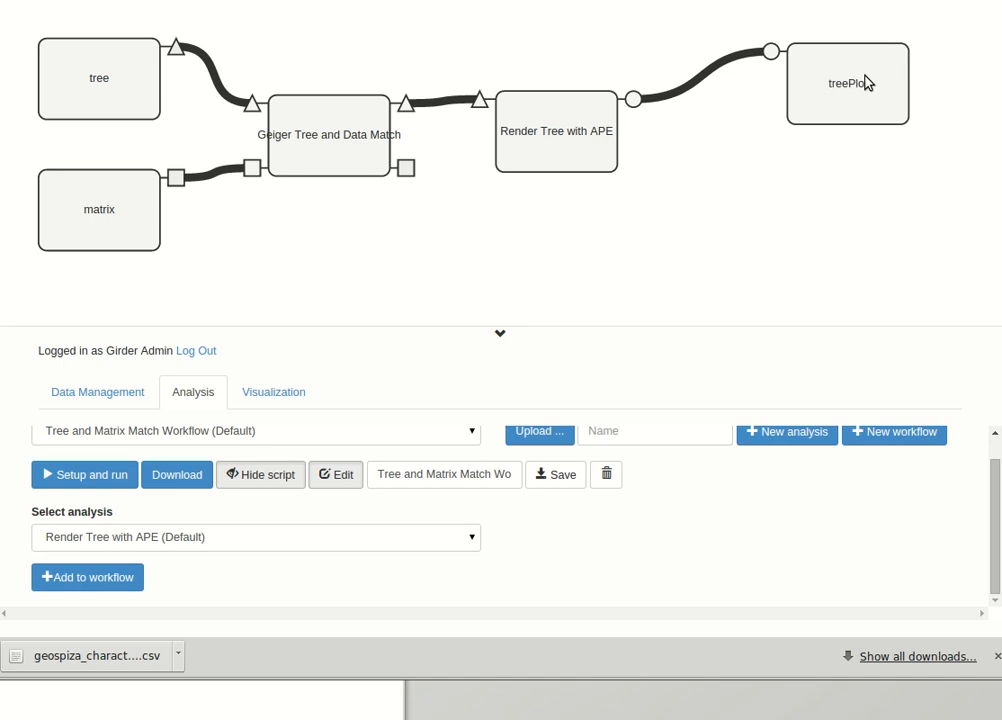
left_click_drag(599, 127, 645, 121)
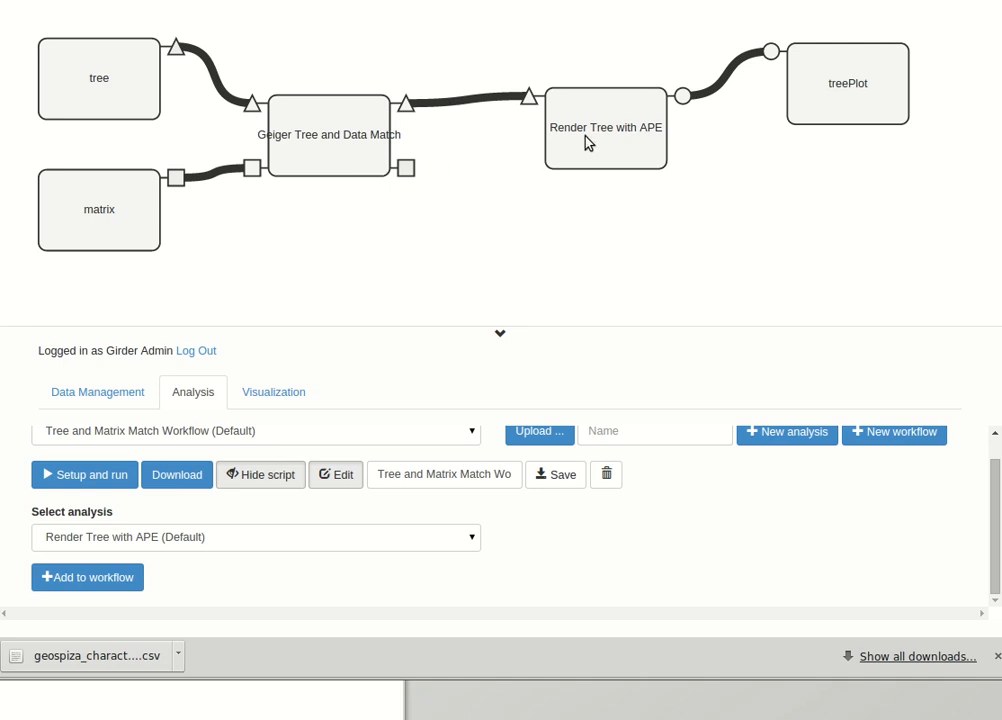
left_click_drag(588, 141, 593, 233)
left_click_drag(832, 84, 825, 235)
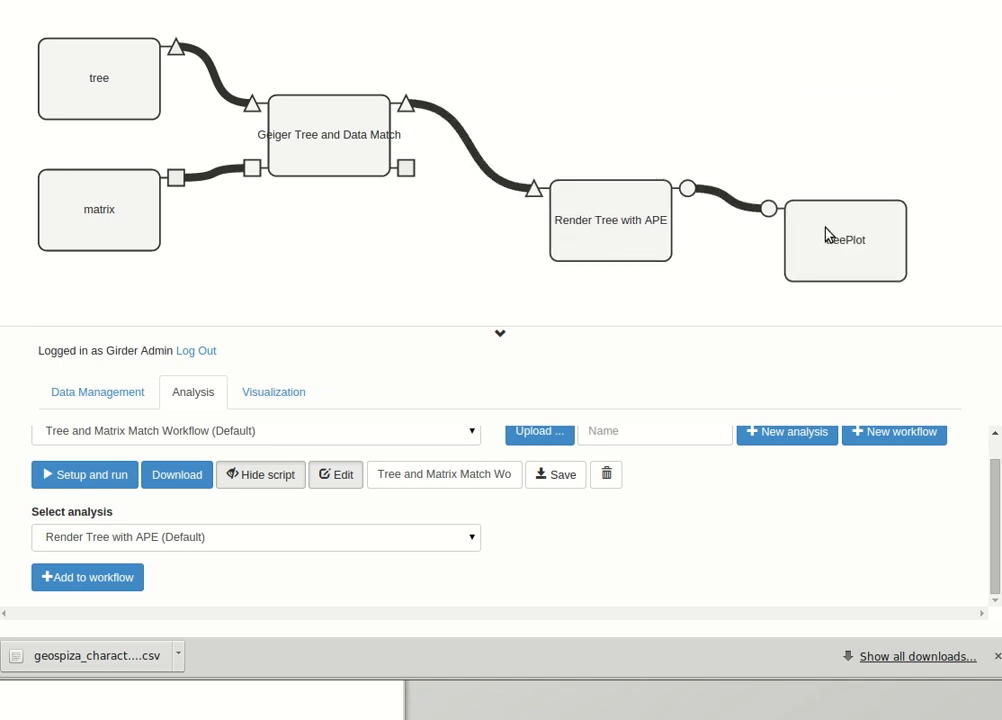
- Add a second Render Tree with APE block above the first, fed directly by the tree input, with its plot output block beside it
left_click(118, 580)
left_click_drag(224, 206, 646, 85)
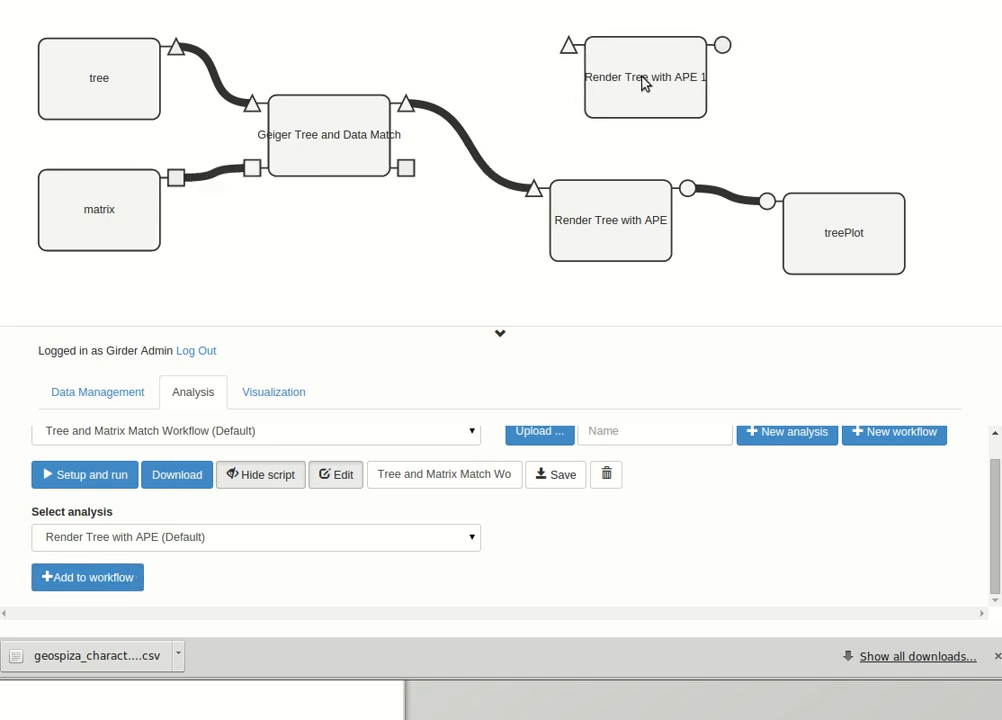
left_click_drag(176, 48, 570, 48)
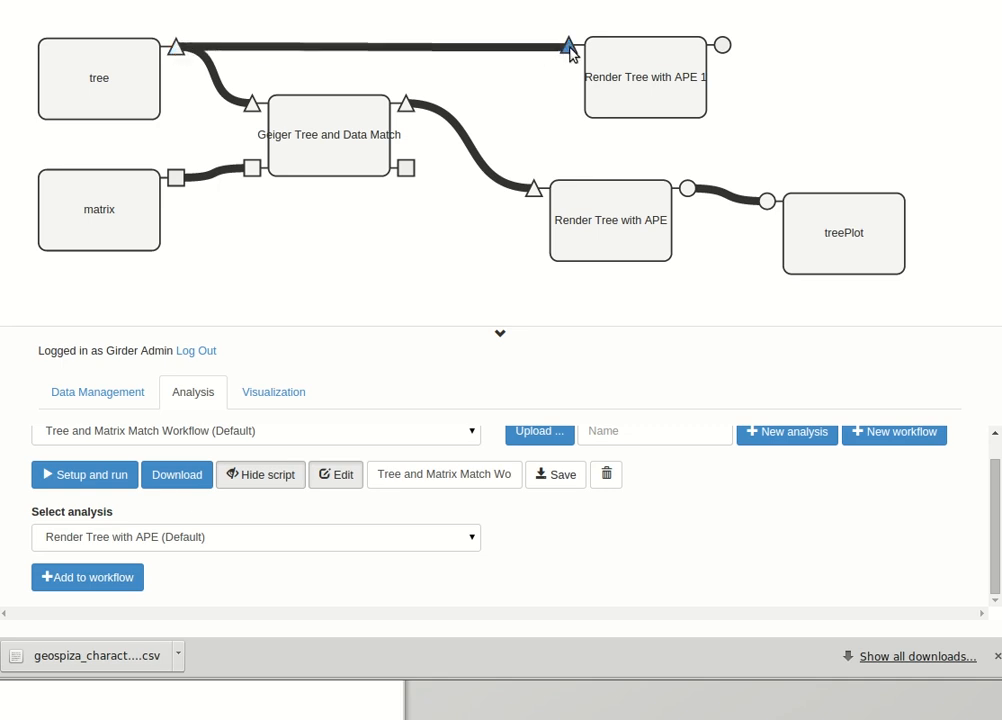
left_click(721, 45)
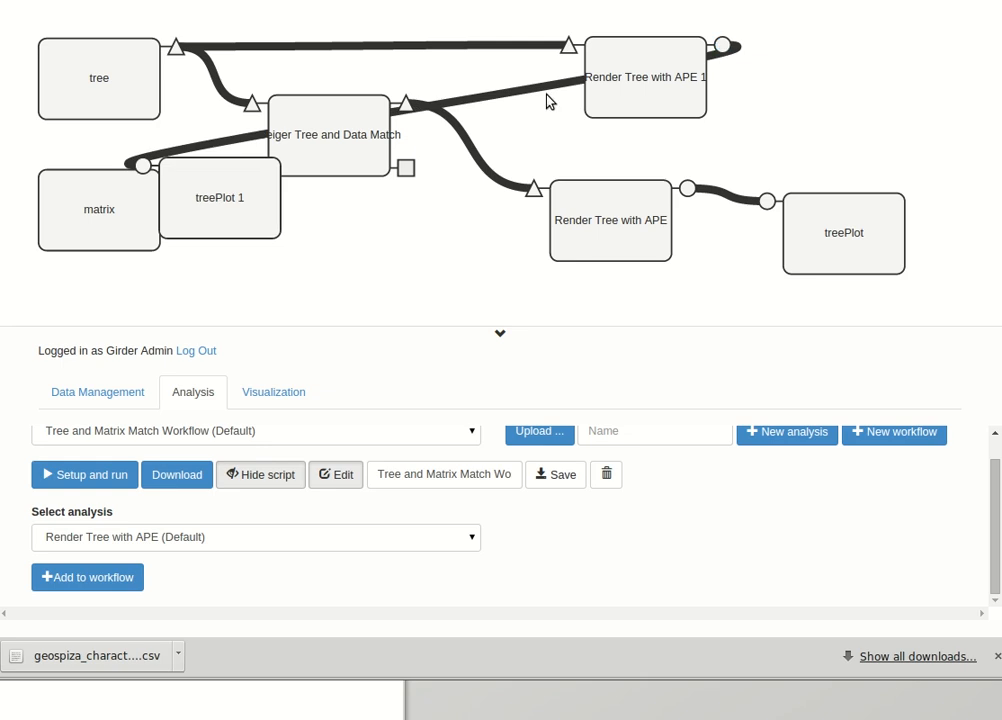
left_click_drag(239, 195, 880, 82)
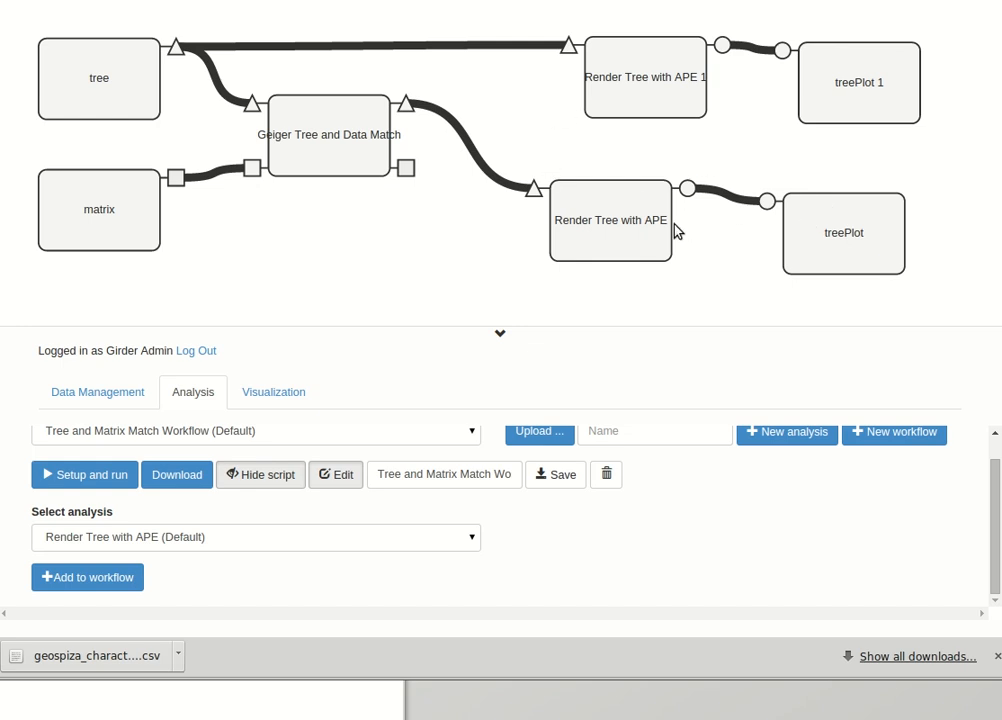
- Add an output block for the Geiger block's matrix result below the first Render Tree block, and save the workflow
left_click(406, 172)
left_click_drag(242, 198, 617, 362)
left_click(500, 338)
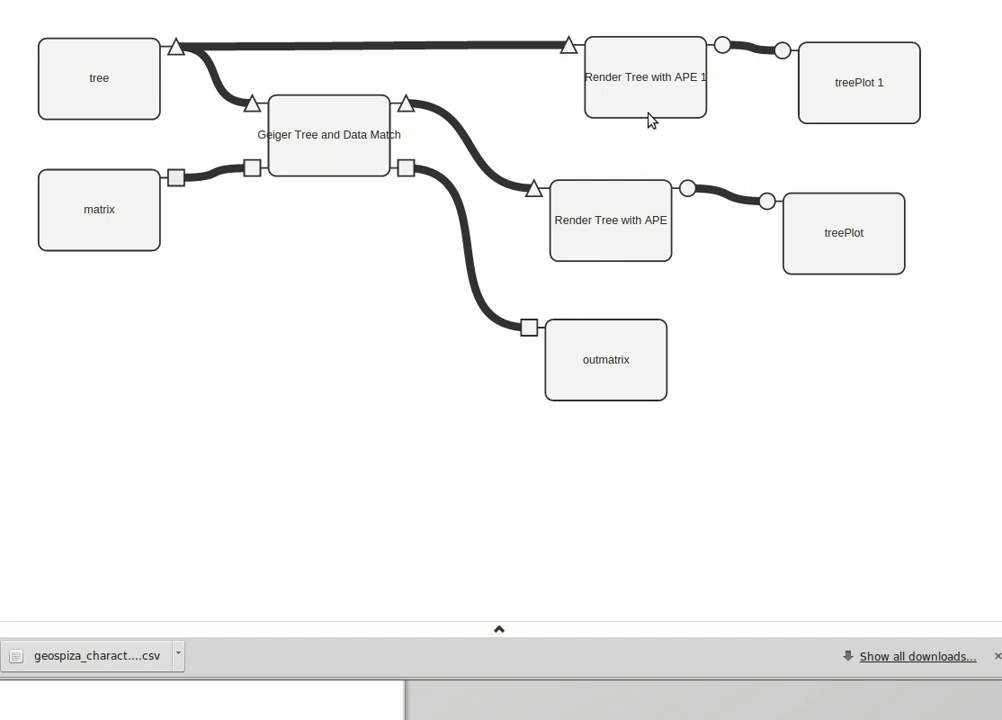
left_click(498, 627)
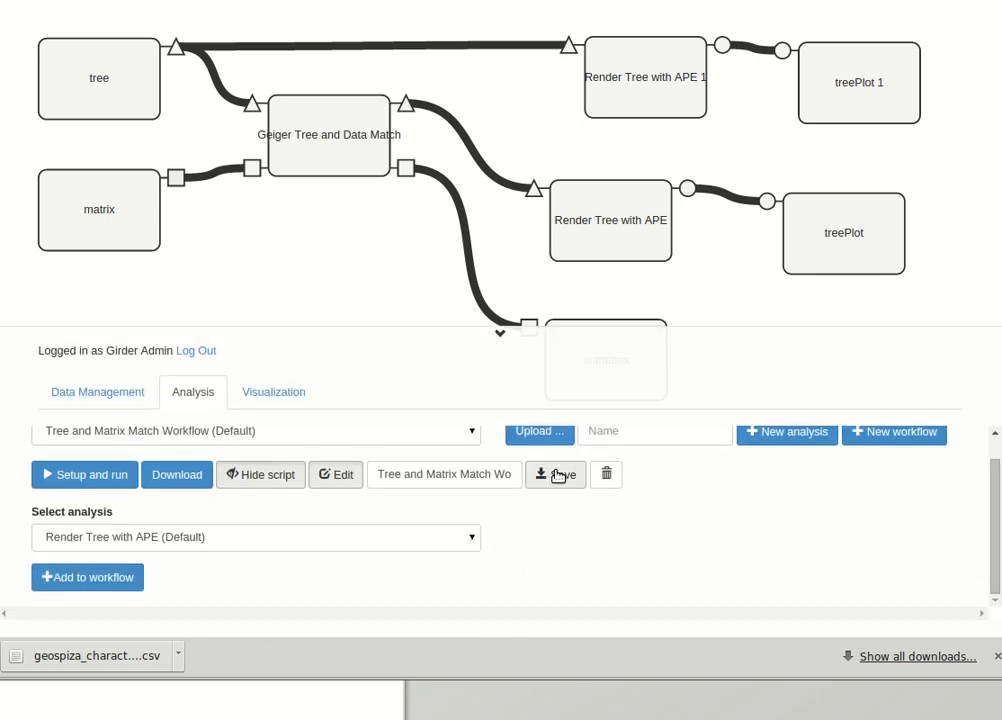
left_click(557, 475)
- Run the workflow with geospiza_tree.phy as the tree and geospiza_characters.csv as the matrix
left_click(95, 475)
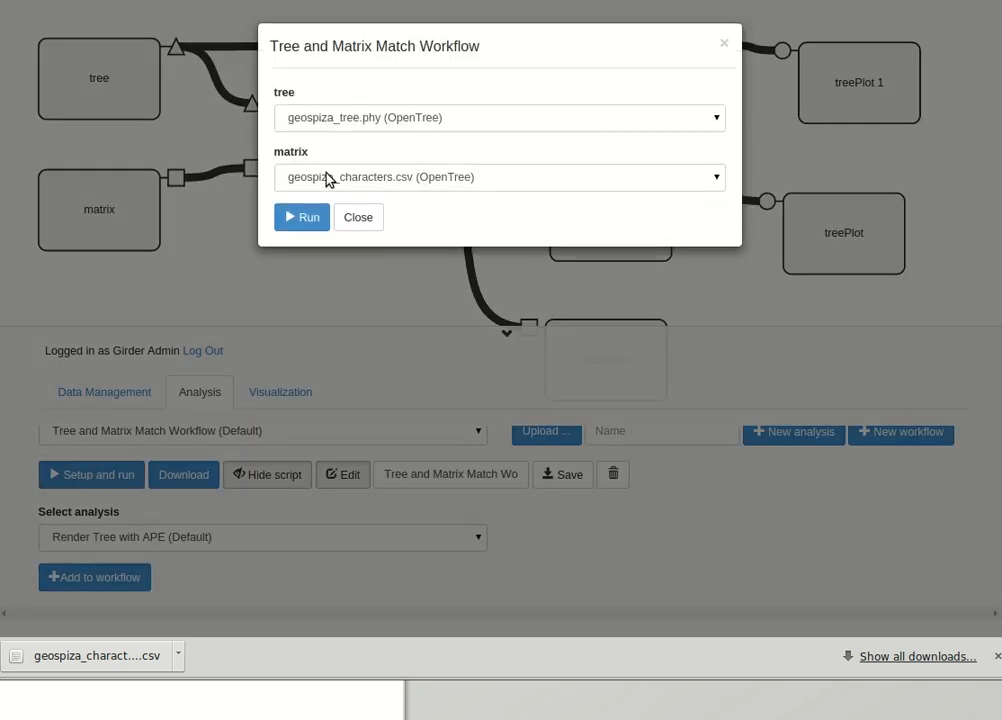
left_click(300, 217)
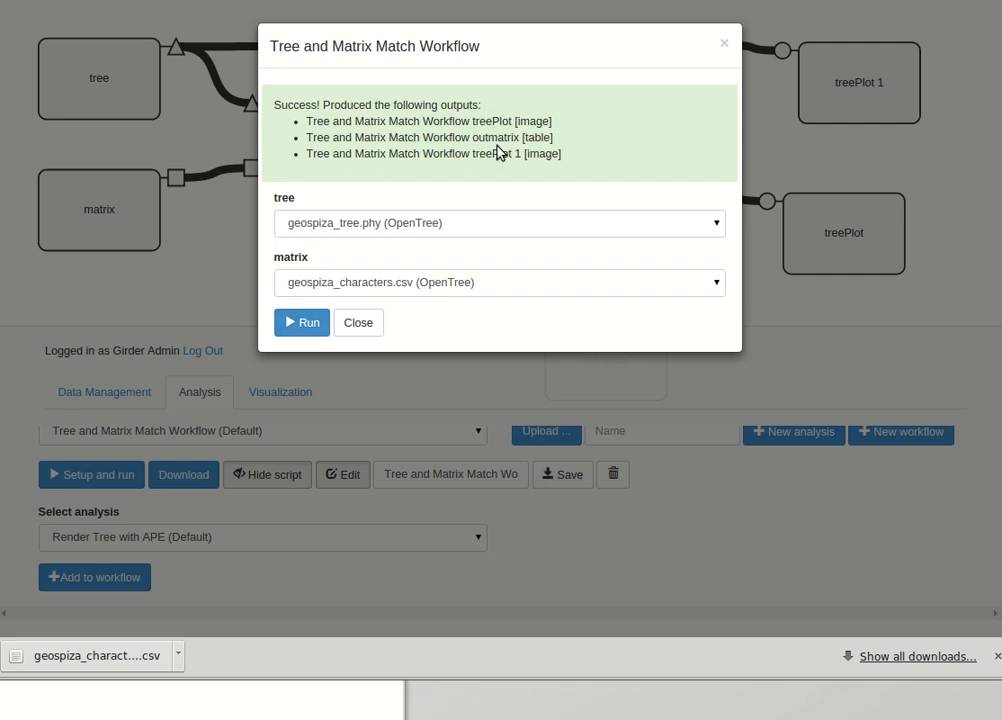
left_click(352, 325)
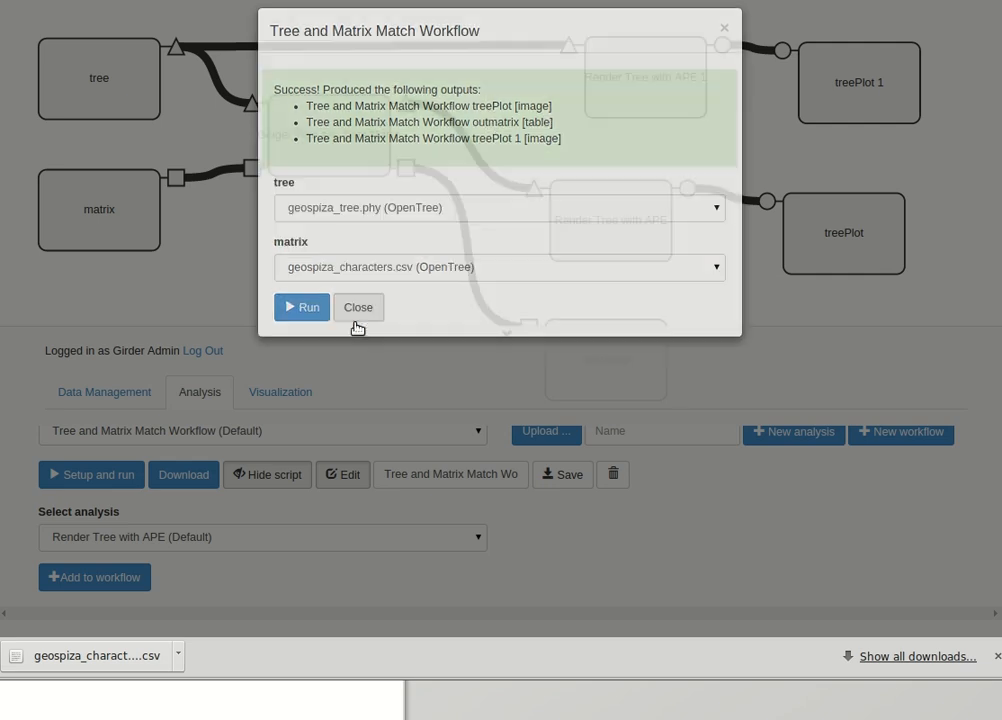
- Display the Tree and Matrix Match Workflow treePlot output as an image visualization
left_click(293, 396)
left_click(189, 472)
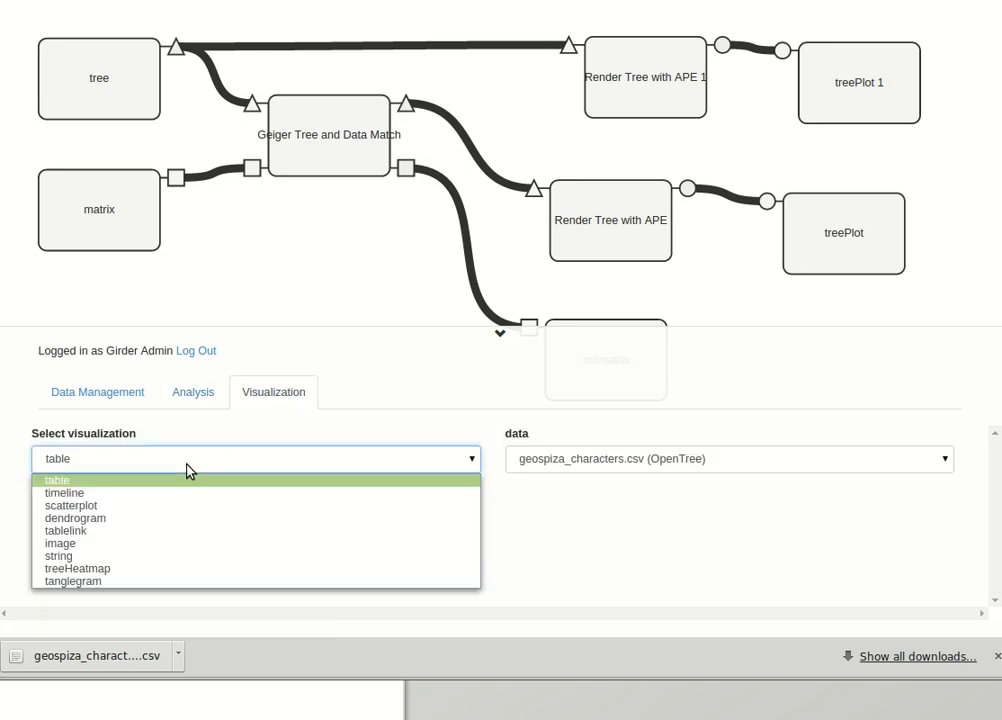
left_click(120, 543)
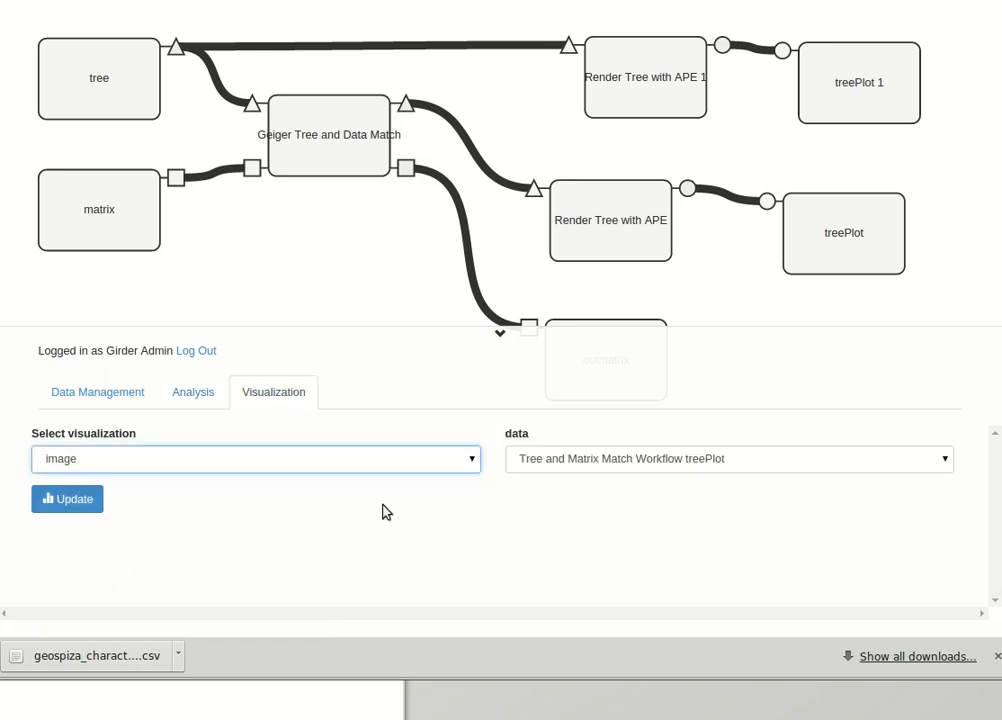
left_click(554, 463)
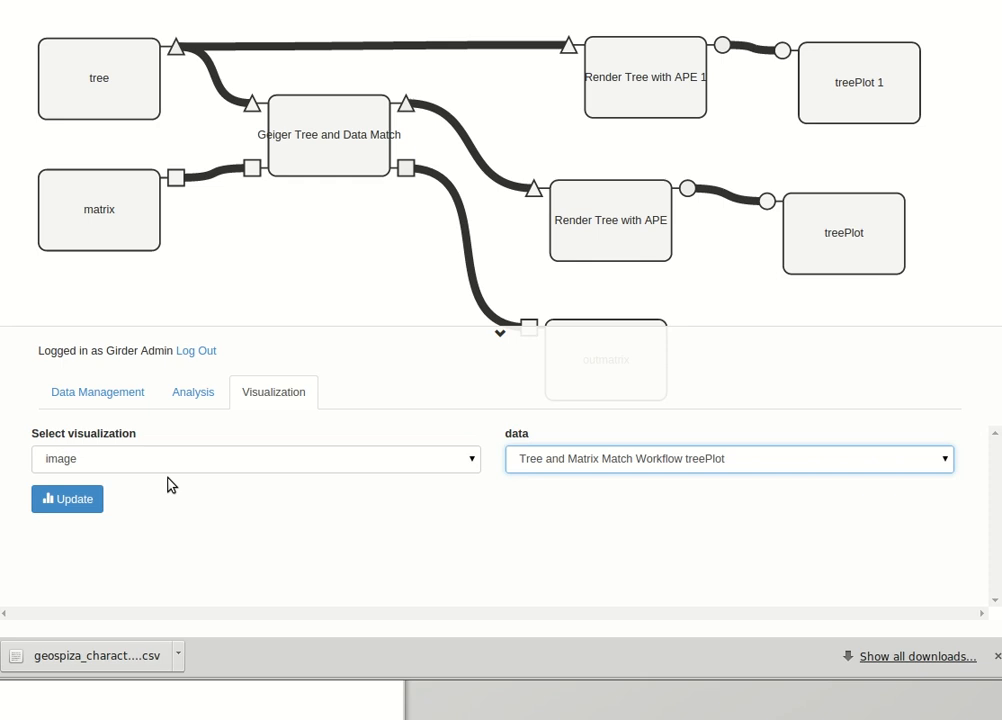
left_click(60, 507)
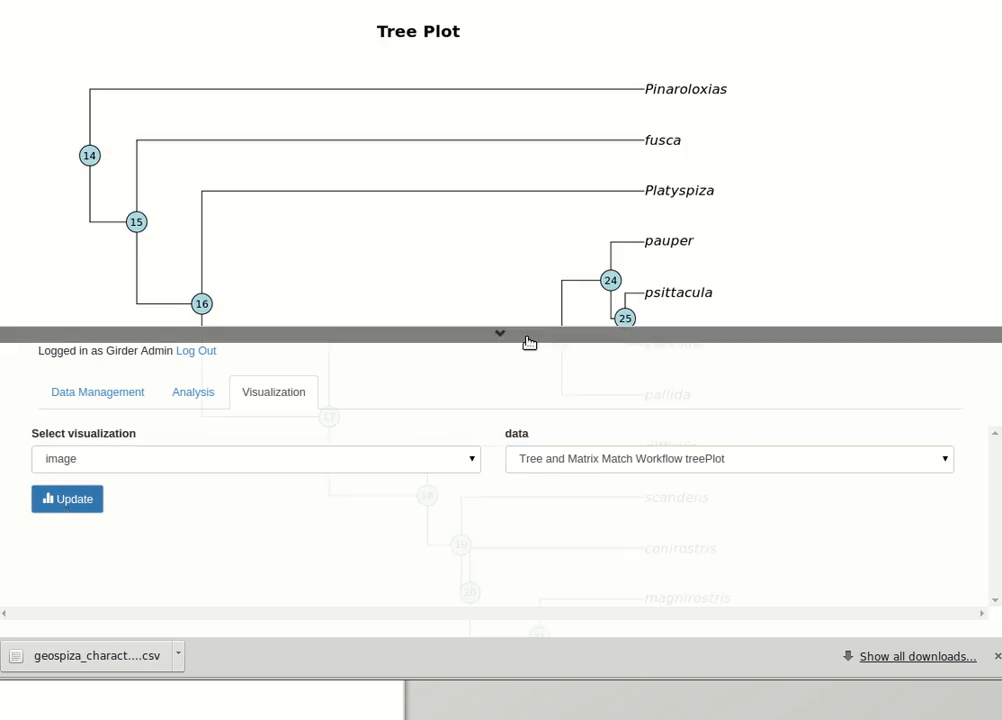
- Display the Tree and Matrix Match Workflow treePlot 1 output as an image and view more of the plot
left_click(548, 466)
left_click(548, 489)
left_click(89, 498)
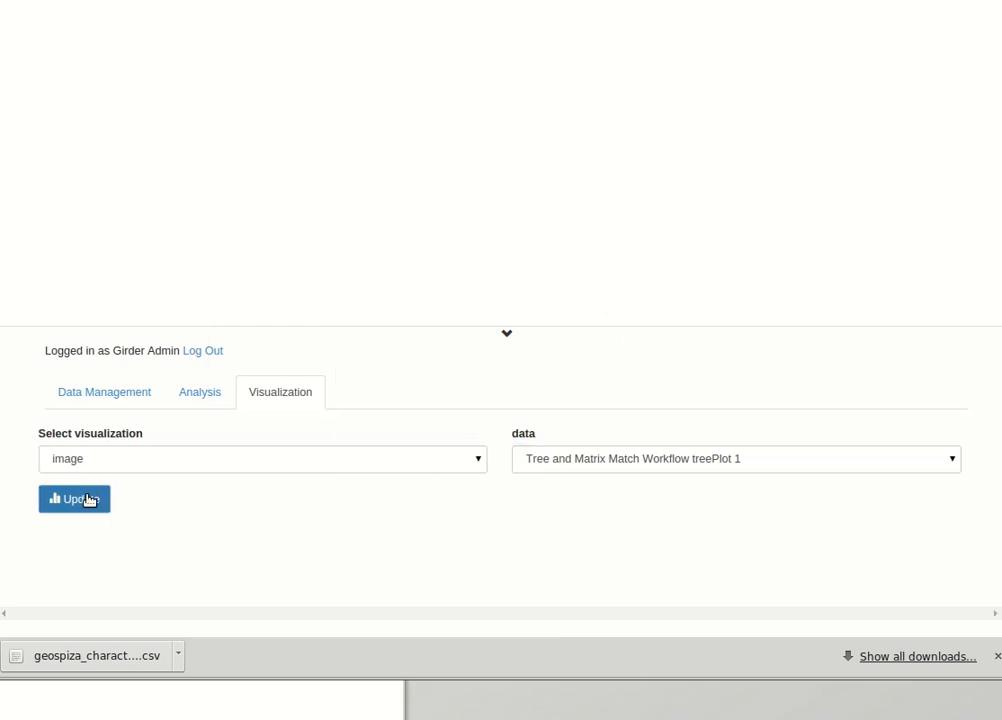
left_click(503, 335)
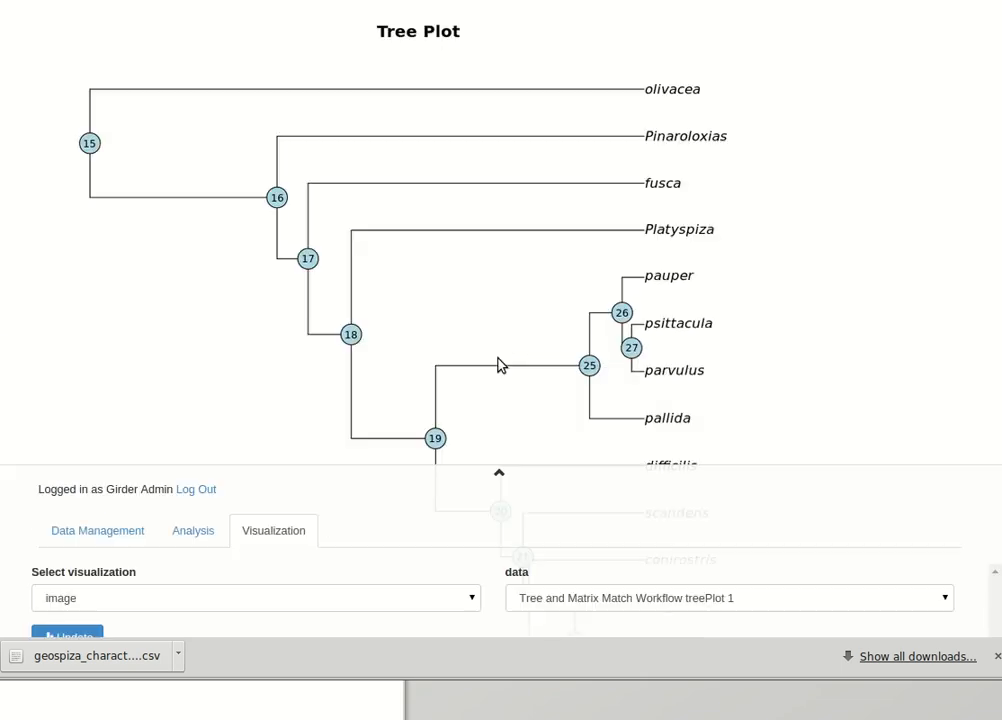
left_click(510, 631)
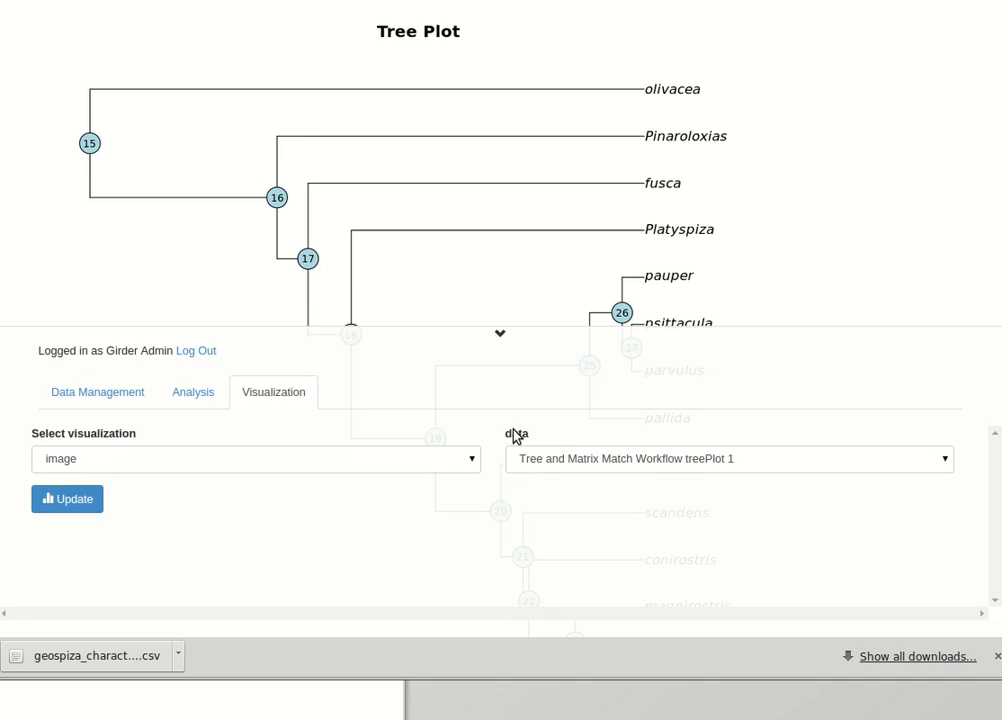
- Display the Tree and Matrix Match Workflow outmatrix output as a table visualization
left_click(284, 460)
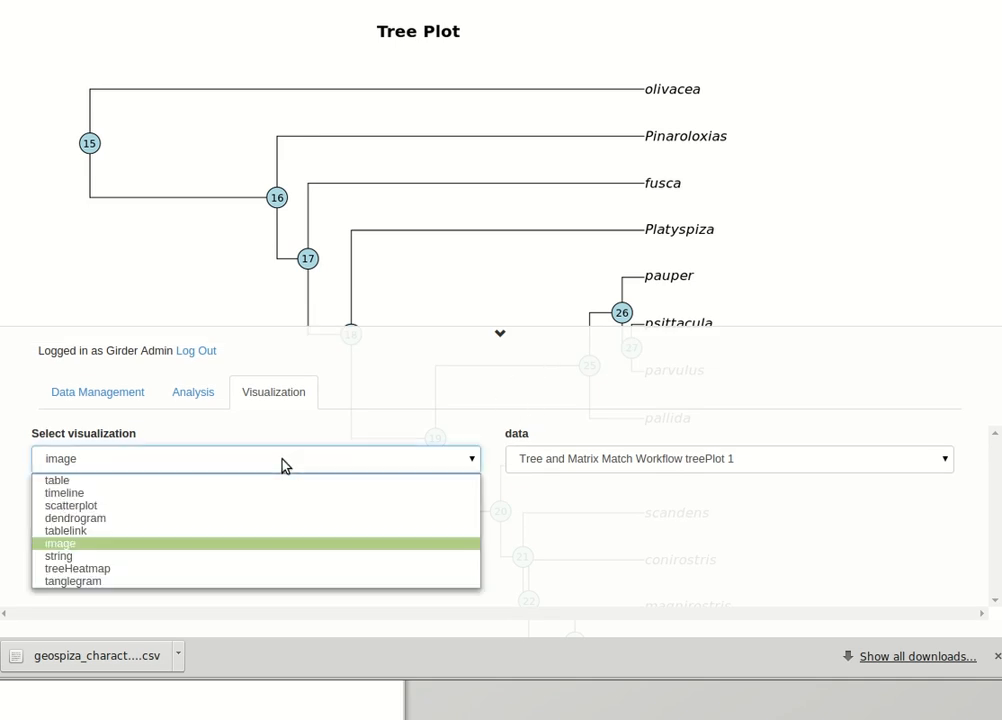
left_click(247, 481)
left_click(545, 460)
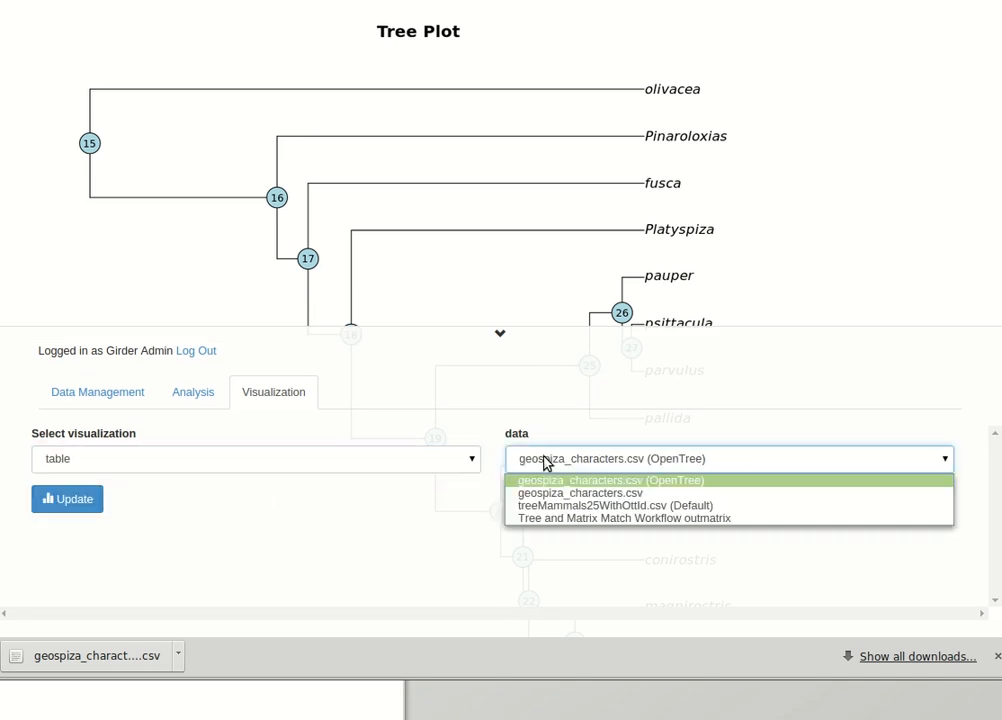
left_click(570, 518)
left_click(80, 500)
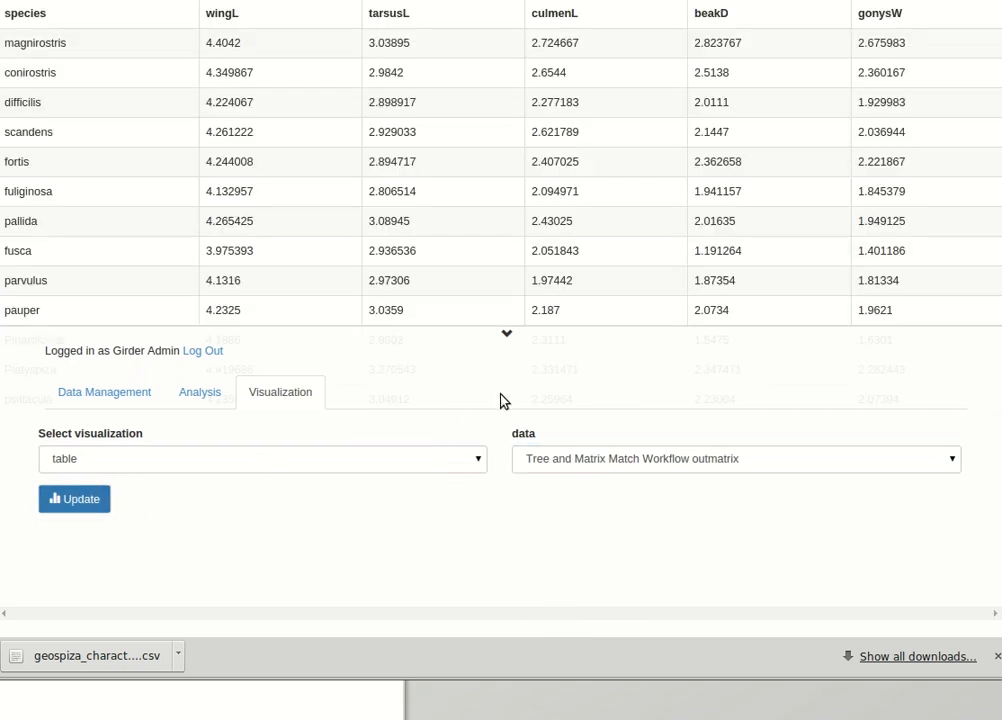
- Bring the workflow diagram back from the analysis script and examine the whole diagram unobstructed
left_click(214, 393)
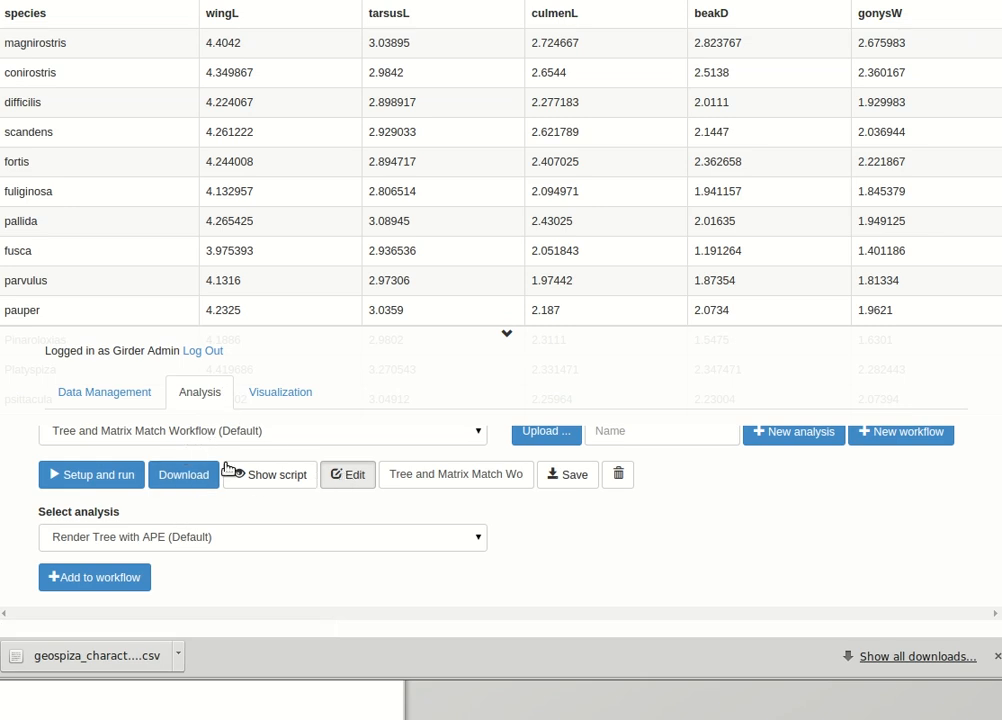
left_click(282, 476)
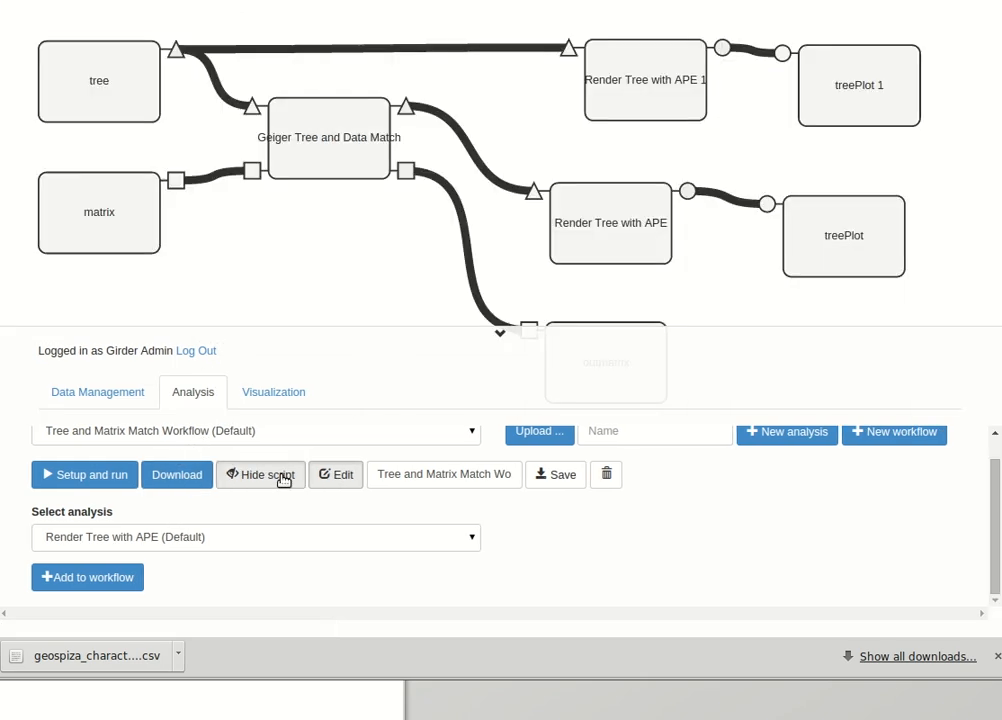
left_click(498, 336)
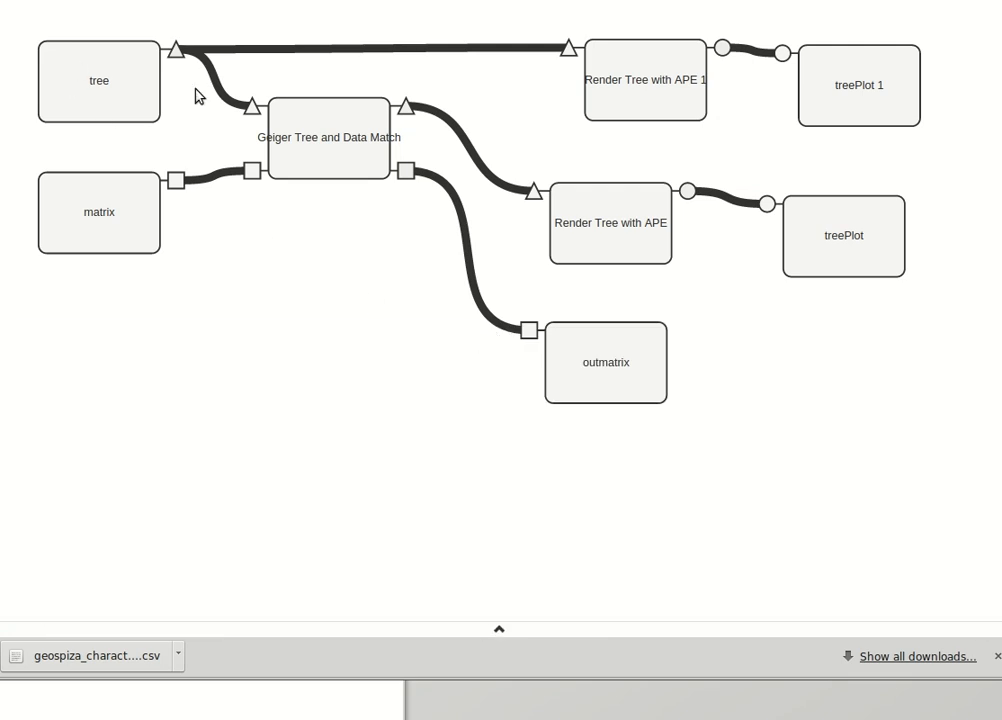
left_click(501, 632)
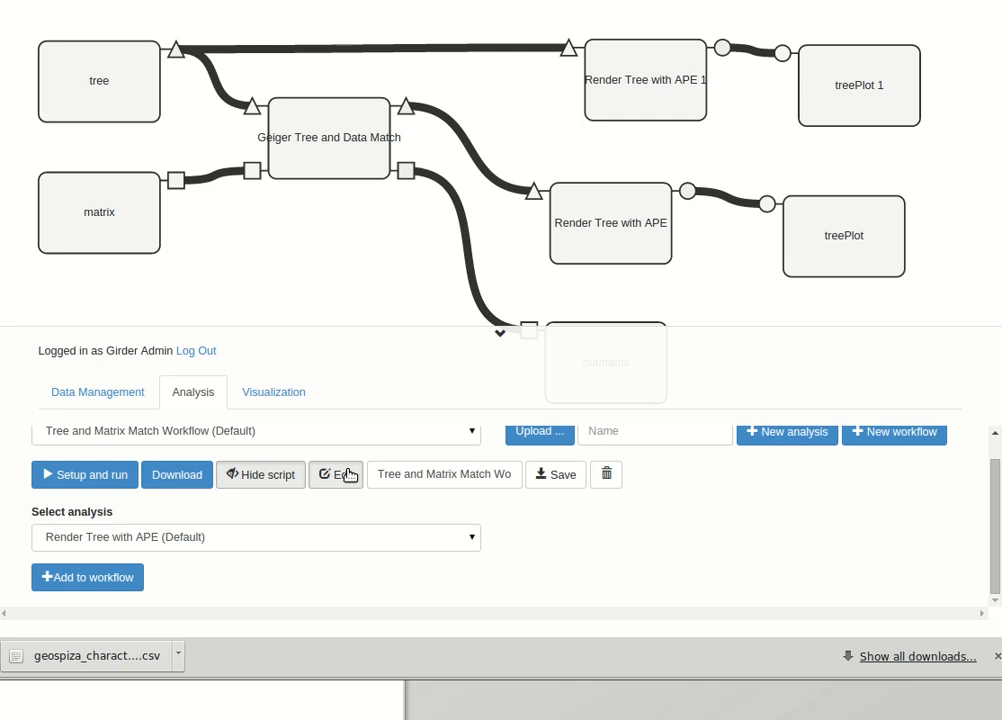
- Move the Geiger Tree and Data Match block slightly down and to the right on the workflow canvas
left_click(59, 541)
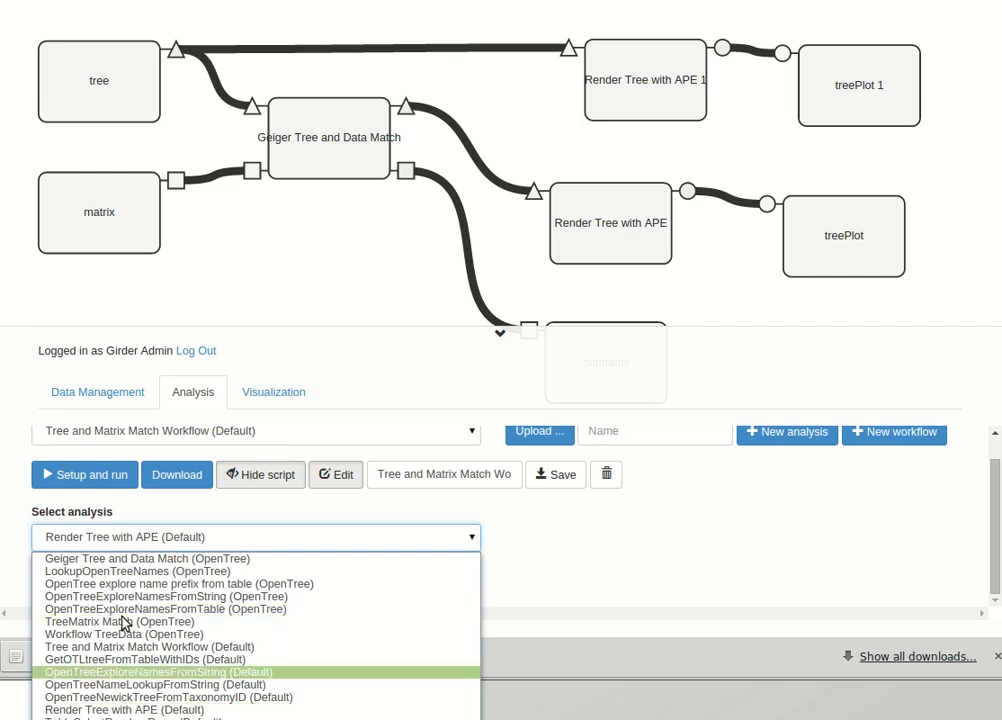
left_click(590, 552)
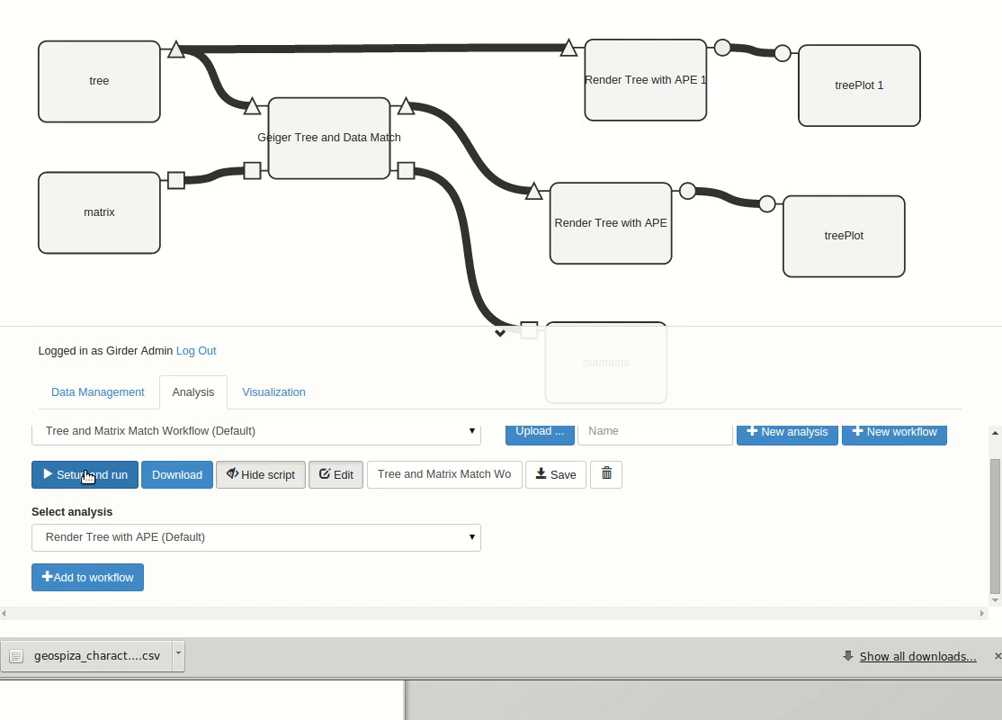
left_click_drag(311, 170, 347, 211)
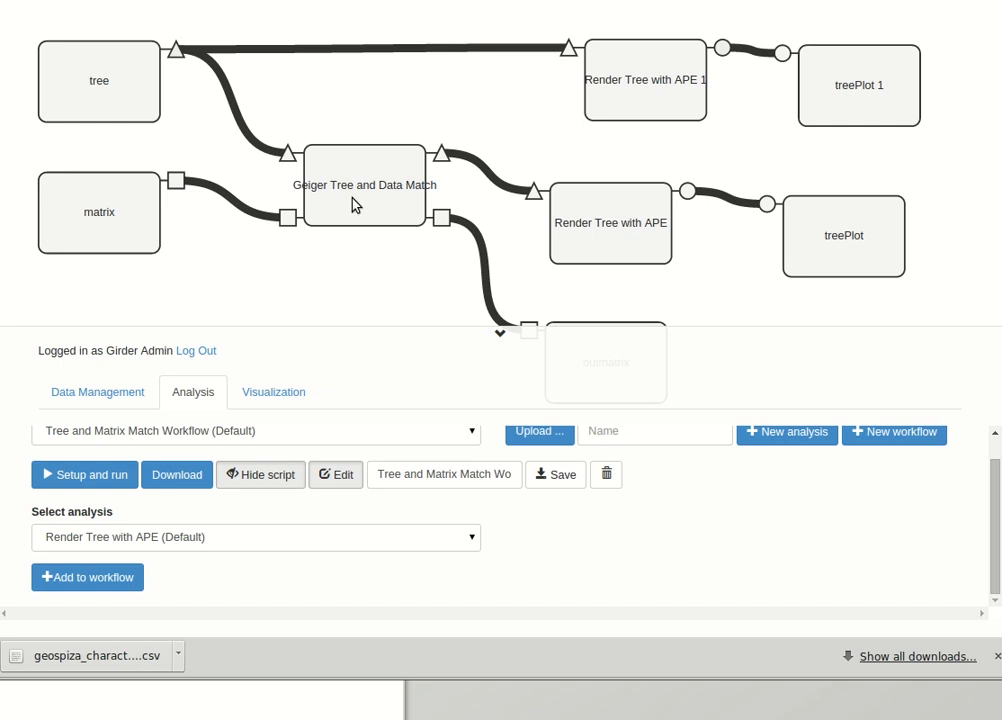
- Open the Geiger Tree and Data Match (OpenTree) analysis and examine its R script
left_click(120, 432)
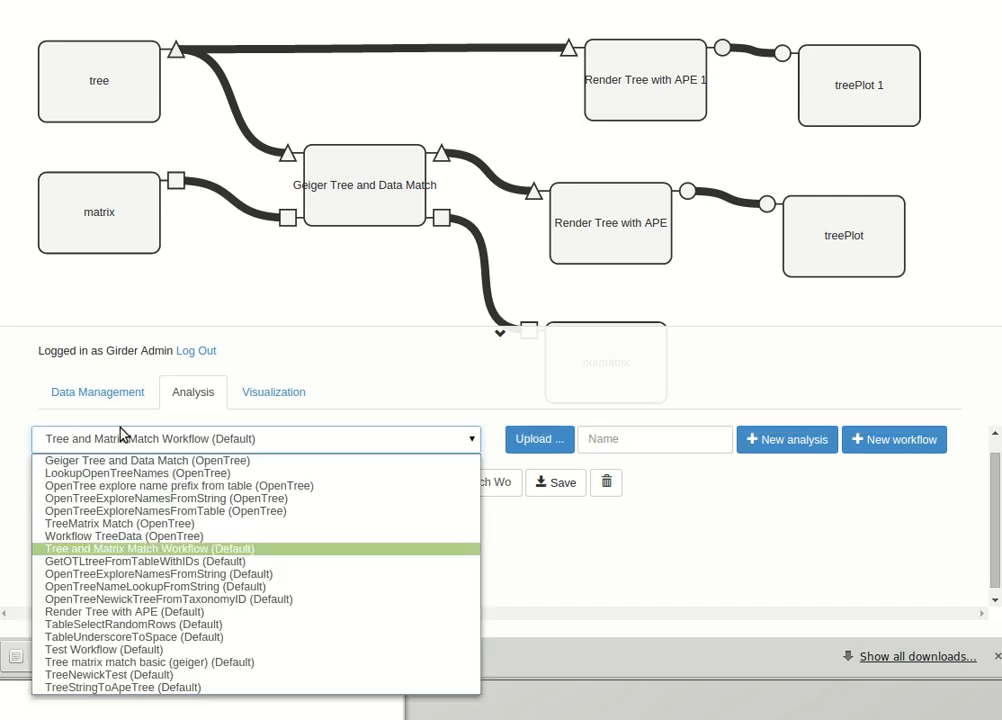
left_click(130, 461)
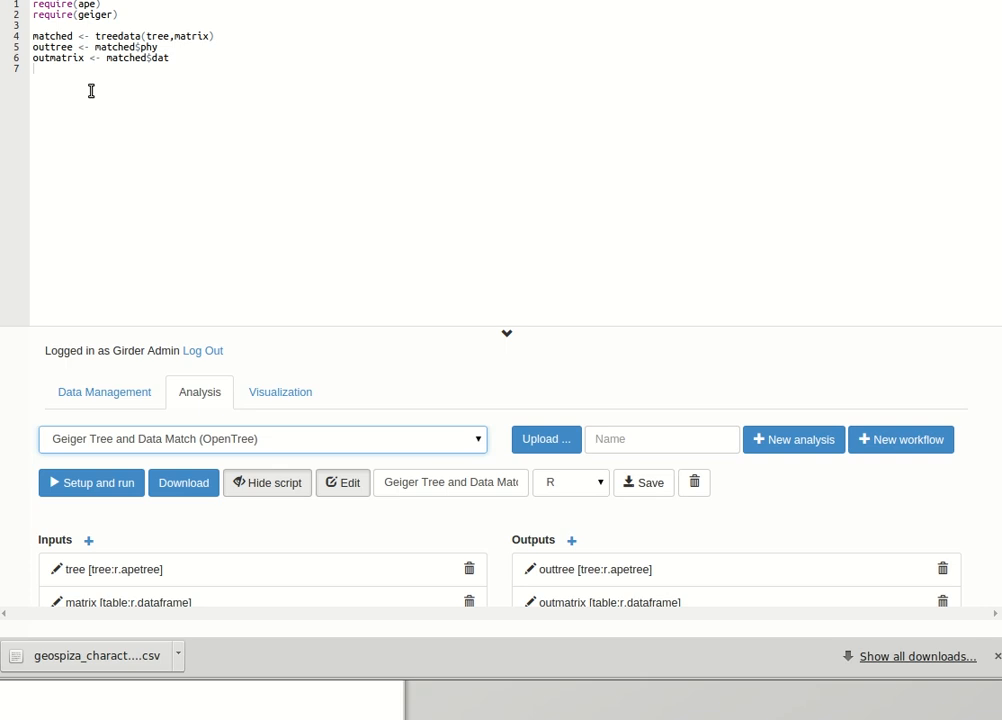
left_click(257, 443)
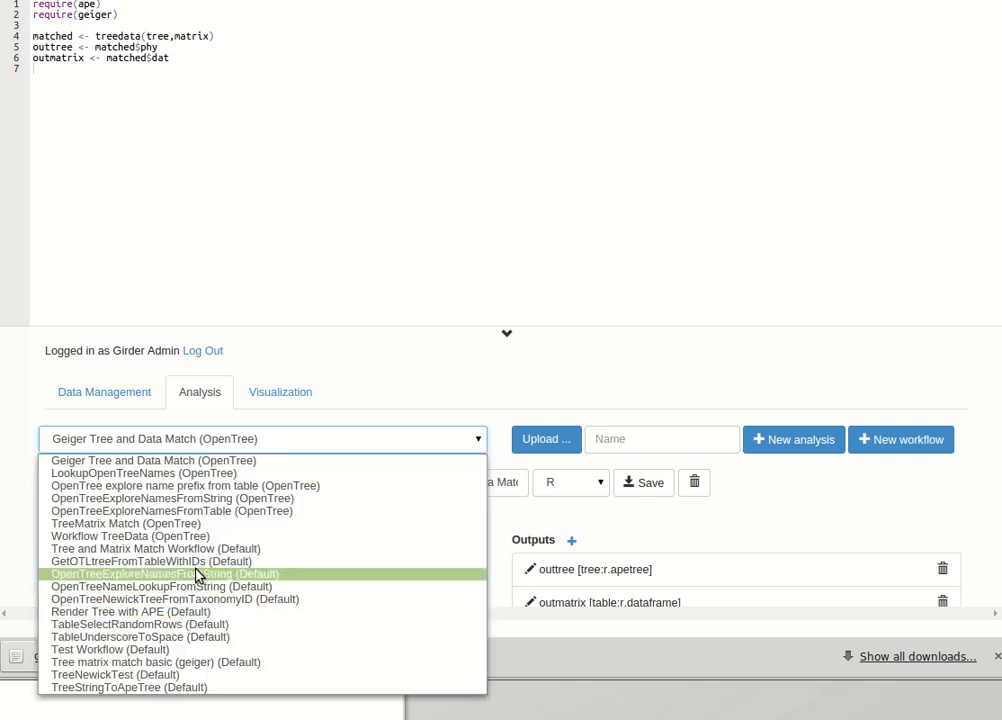
left_click(10, 540)
- Leave edit mode and reopen the Tree and Matrix Match Workflow (Default)
left_click(358, 485)
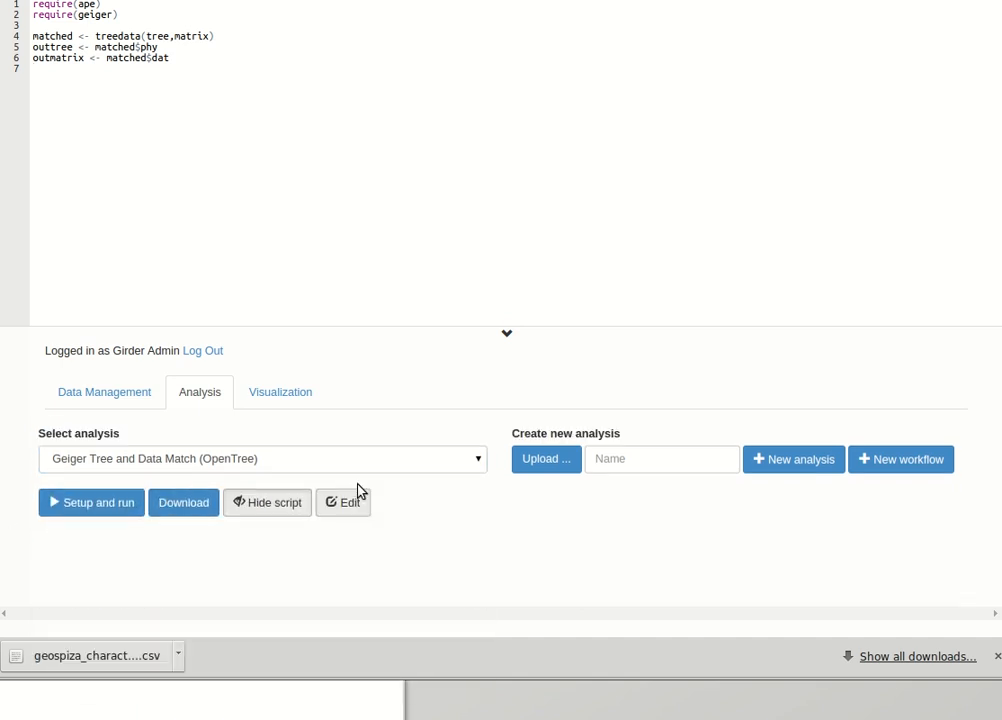
left_click(174, 465)
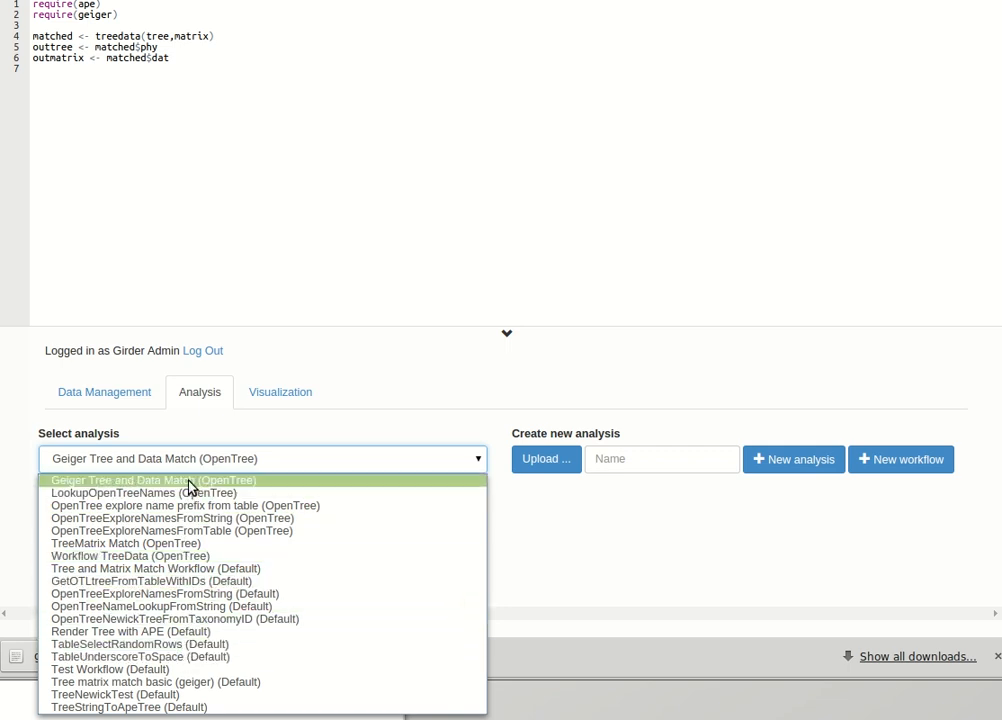
left_click(192, 568)
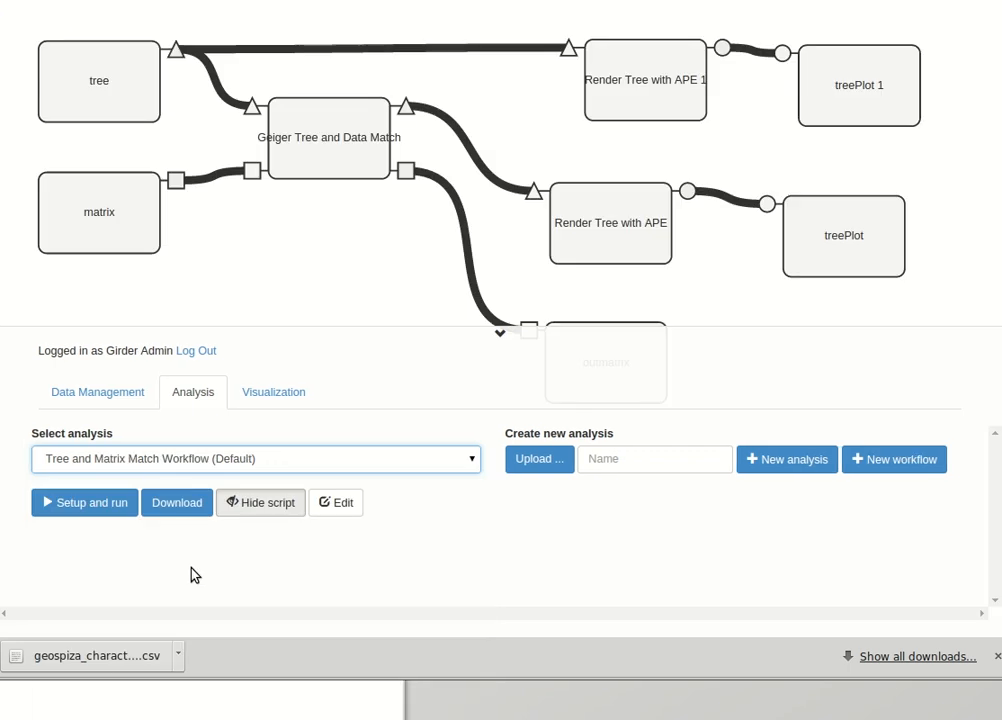